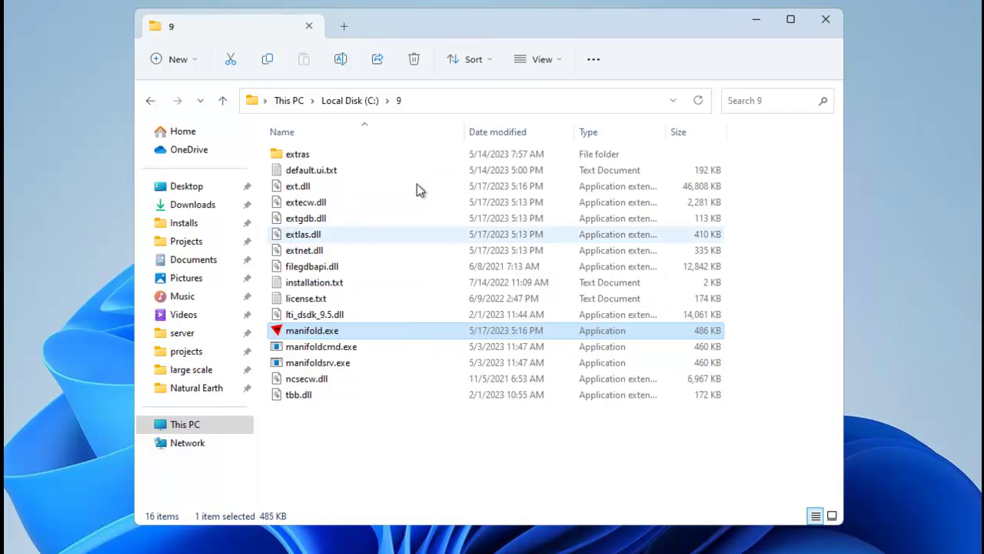
Step: Launch manifold.exe from the C:\9 folder with administrator rights
right_click(389, 331)
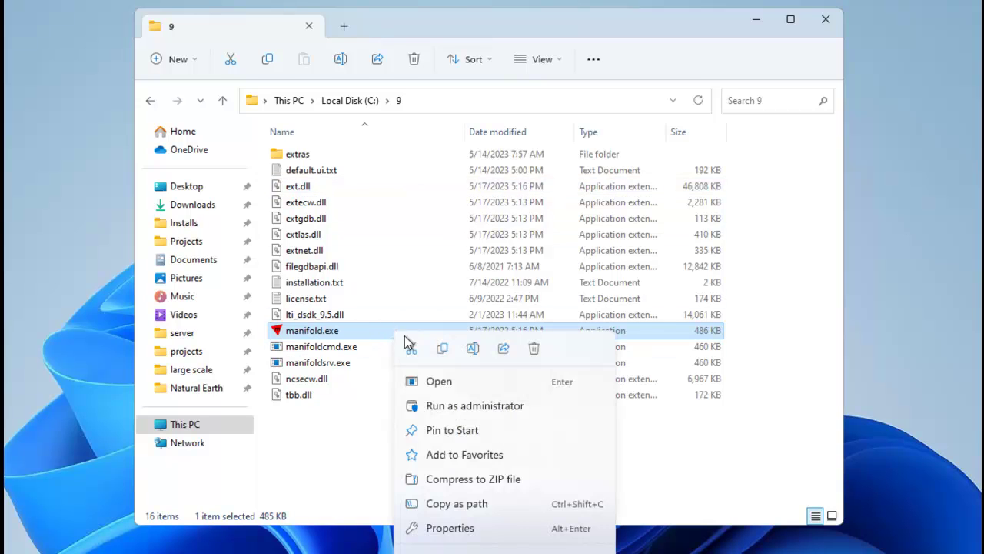
left_click(474, 405)
left_click(416, 494)
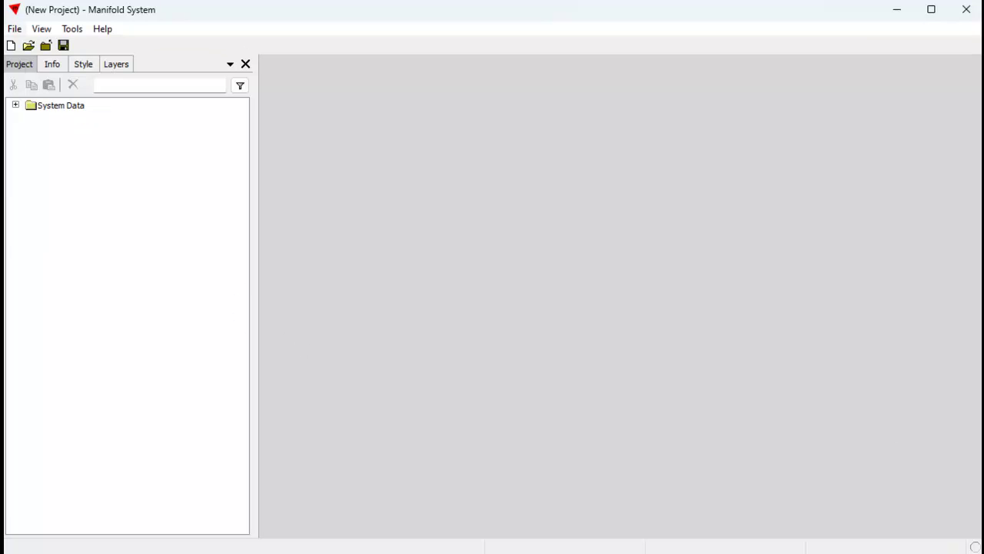
Step: Open the recent project Mexico Provinces and Cities.map and display its Mexico map
left_click(14, 28)
mouse_move(109, 211)
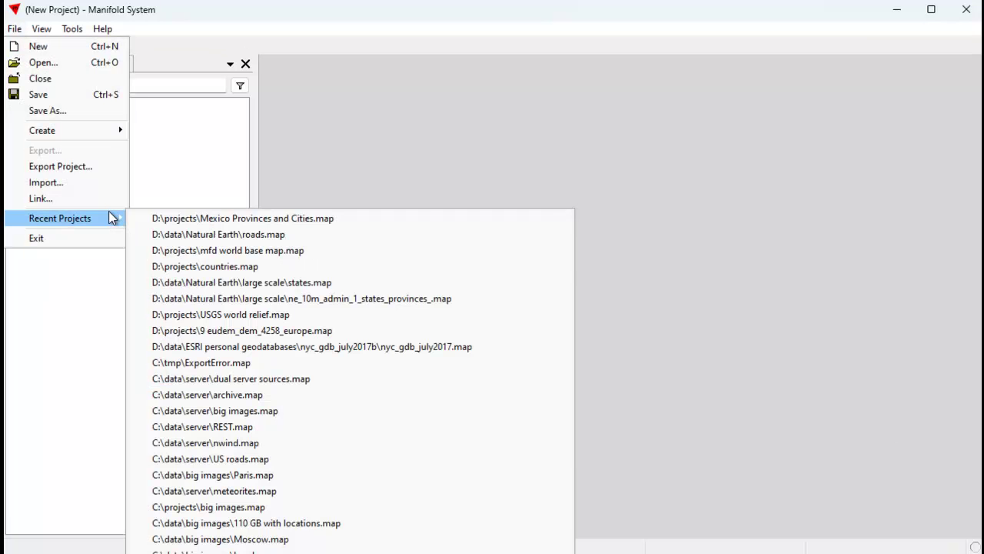
left_click(199, 219)
left_click(50, 171)
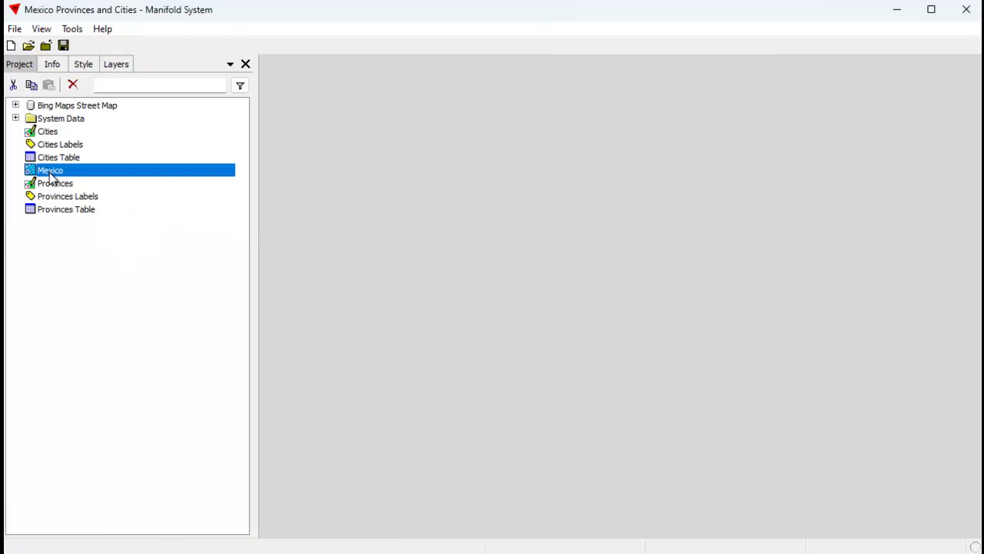
double_click(49, 173)
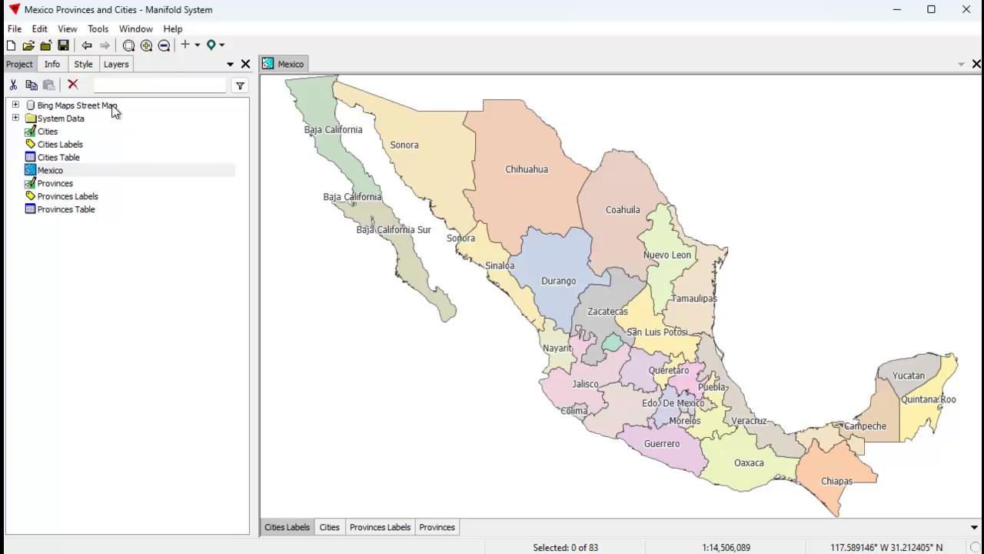
Step: Show the Min / Max Scale setting for the Mexico map's layers and check how cities and their labels display at different zoom scales
left_click(117, 64)
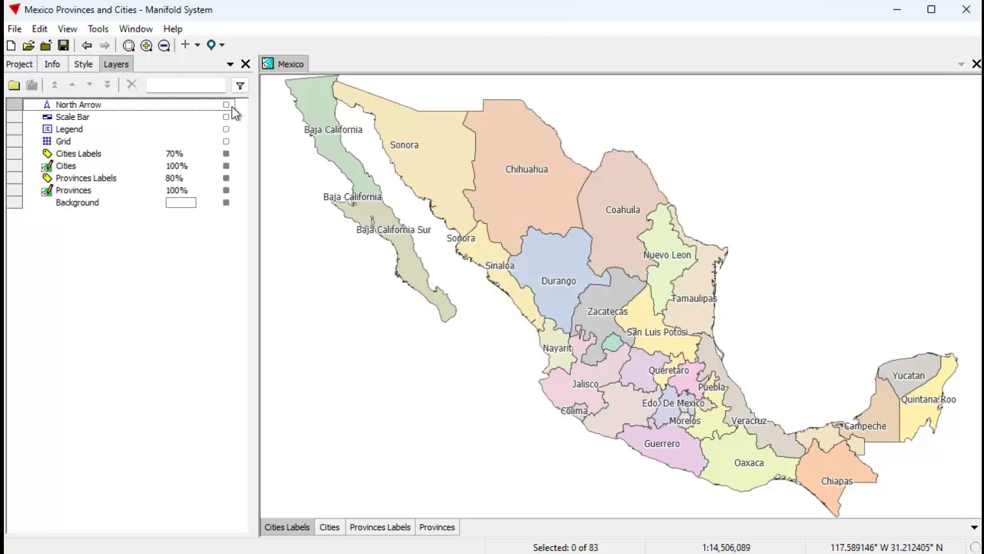
left_click(241, 86)
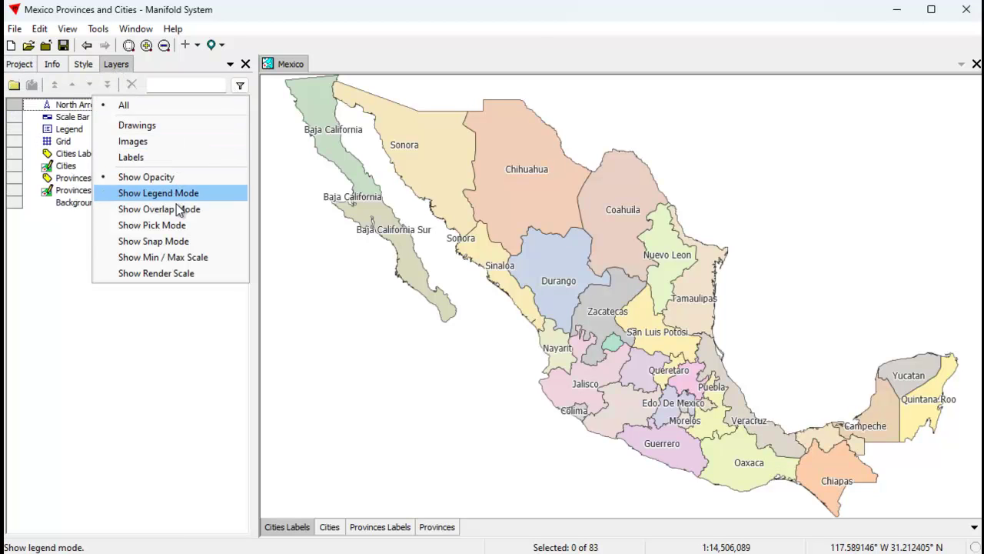
left_click(174, 259)
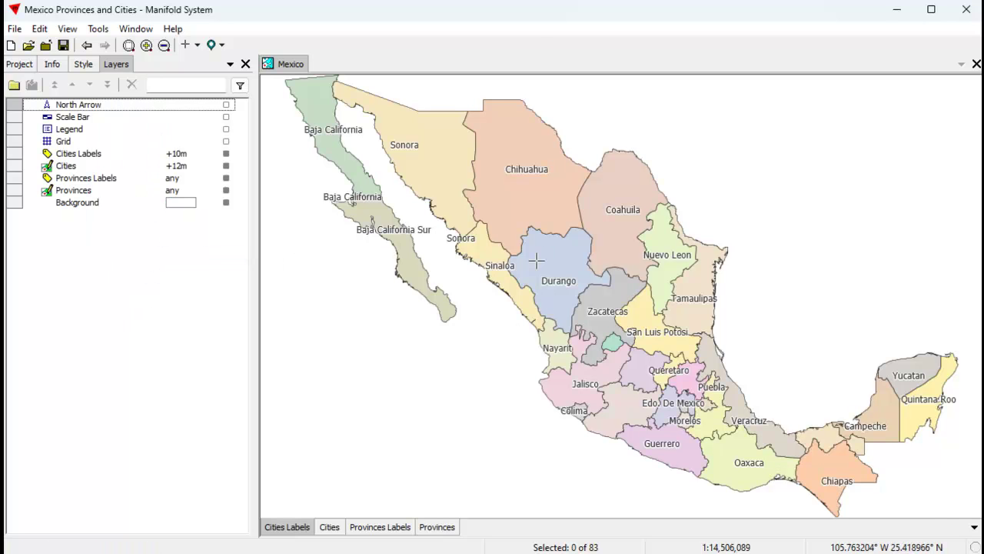
scroll(536, 261, "up", 1)
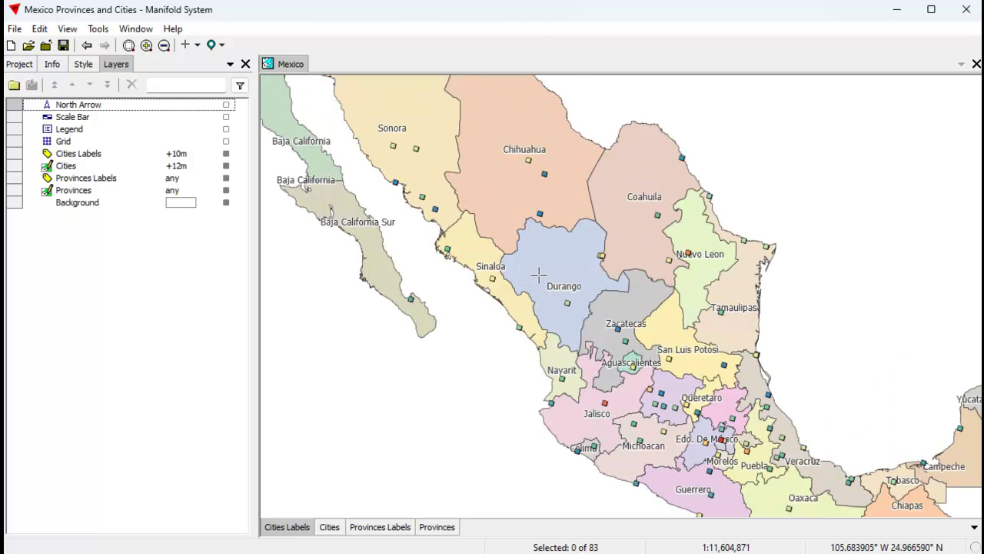
scroll(538, 274, "up", 1)
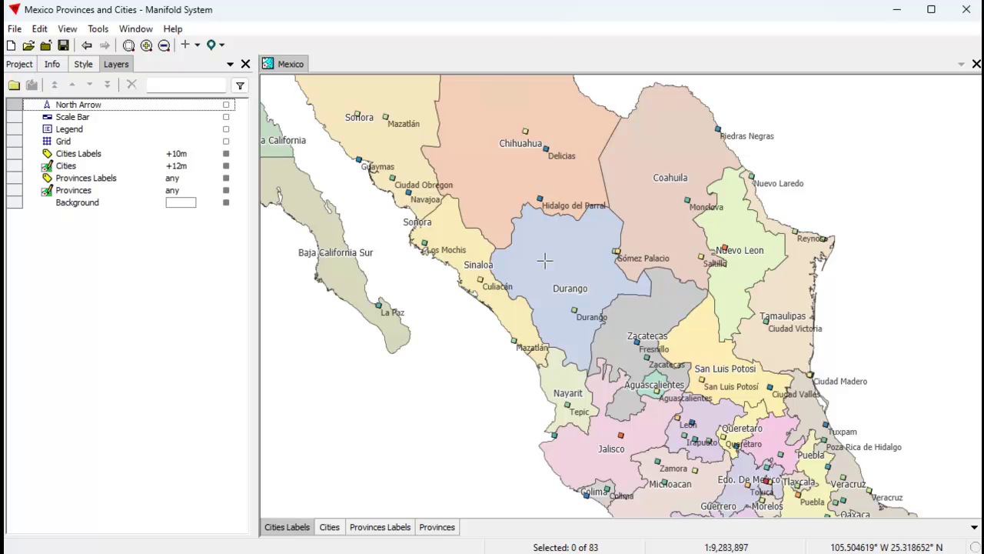
scroll(544, 262, "up", 2)
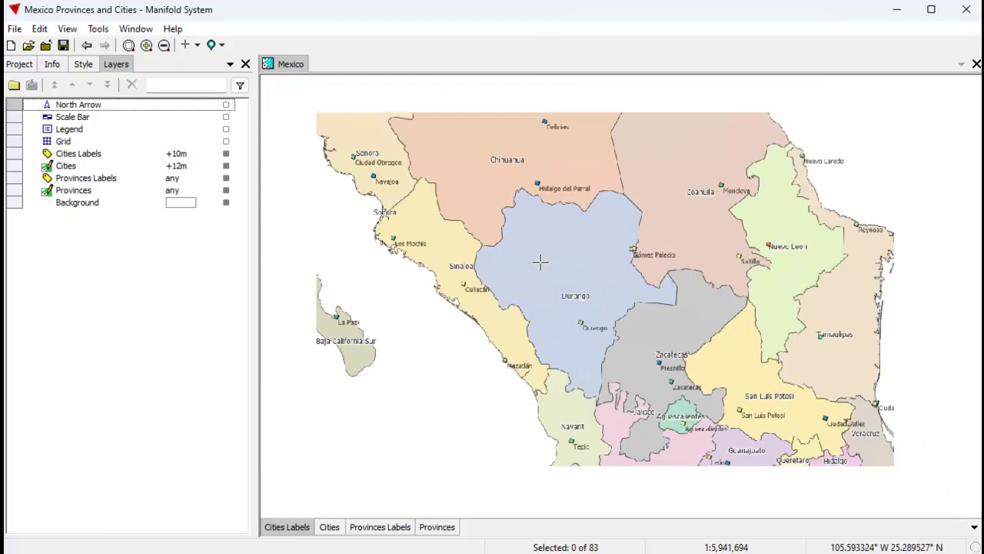
scroll(536, 267, "down", 5)
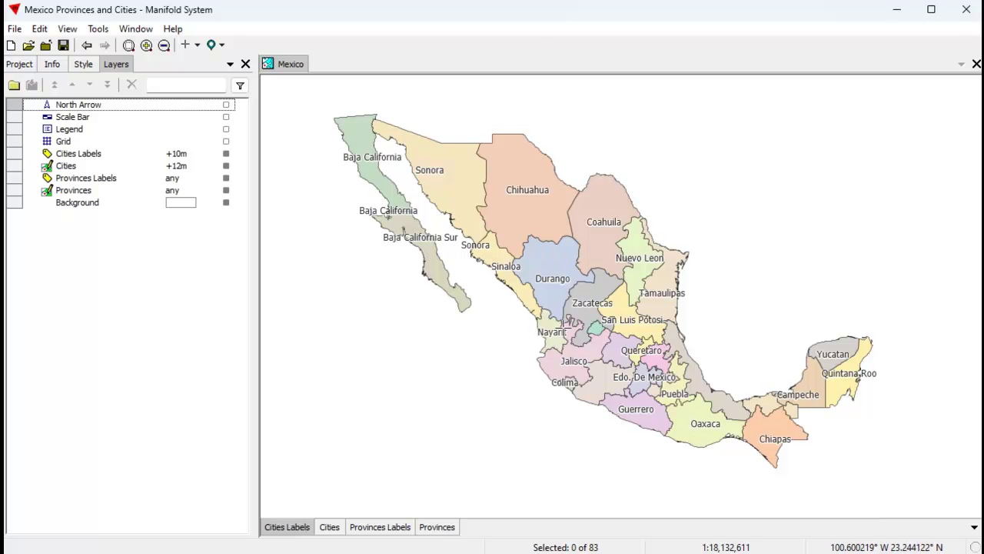
left_click(89, 65)
left_click(116, 64)
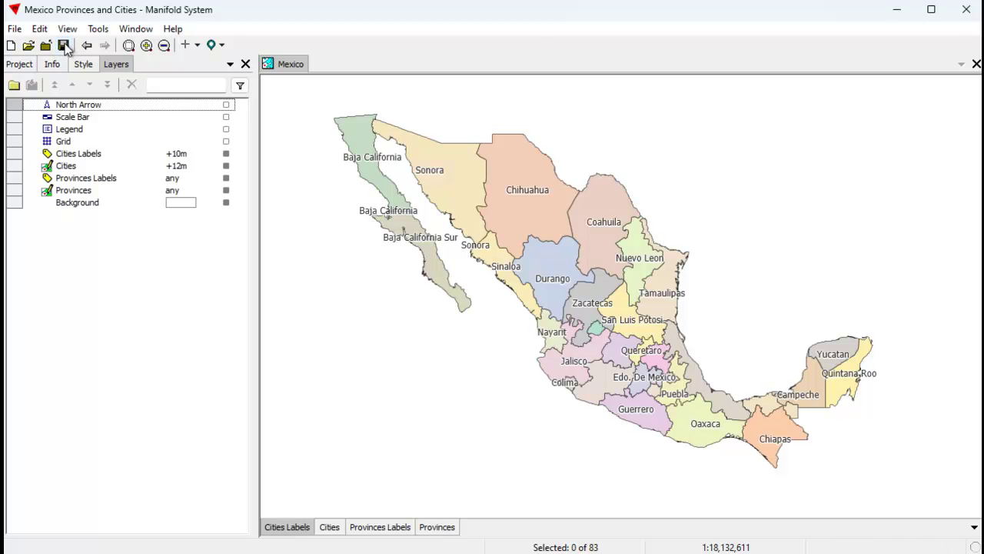
Step: Start a new empty project and open the Manage Services dialog
left_click(10, 46)
left_click(71, 29)
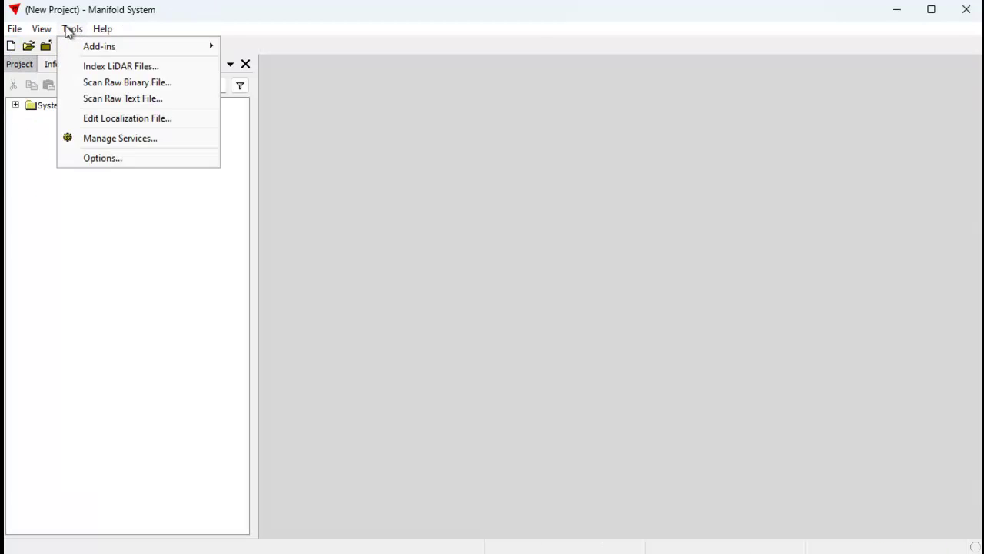
left_click(152, 138)
left_click_drag(398, 168, 573, 185)
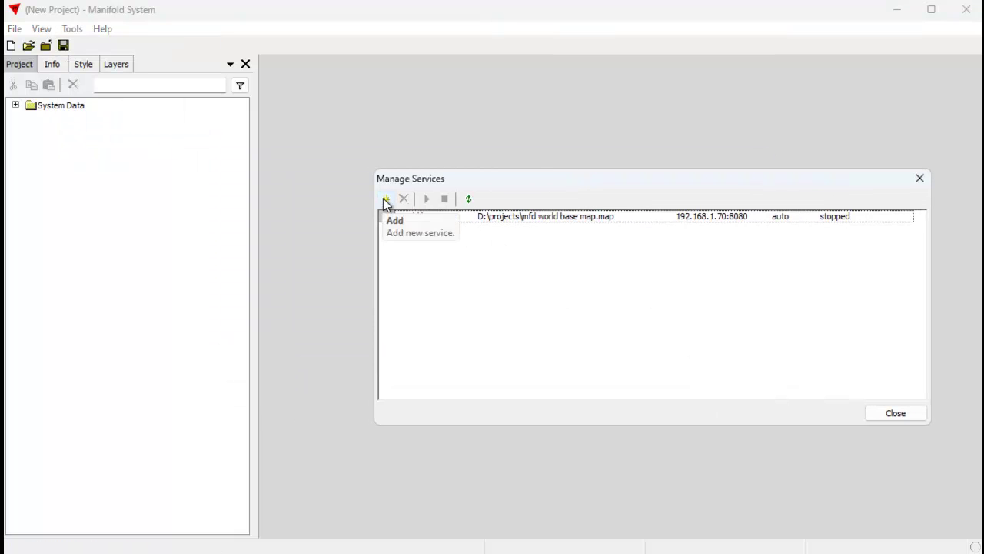
Step: Add a service named Mexico and set Mexico Provinces and Cities.map from D:\projects as its data file
left_click(386, 201)
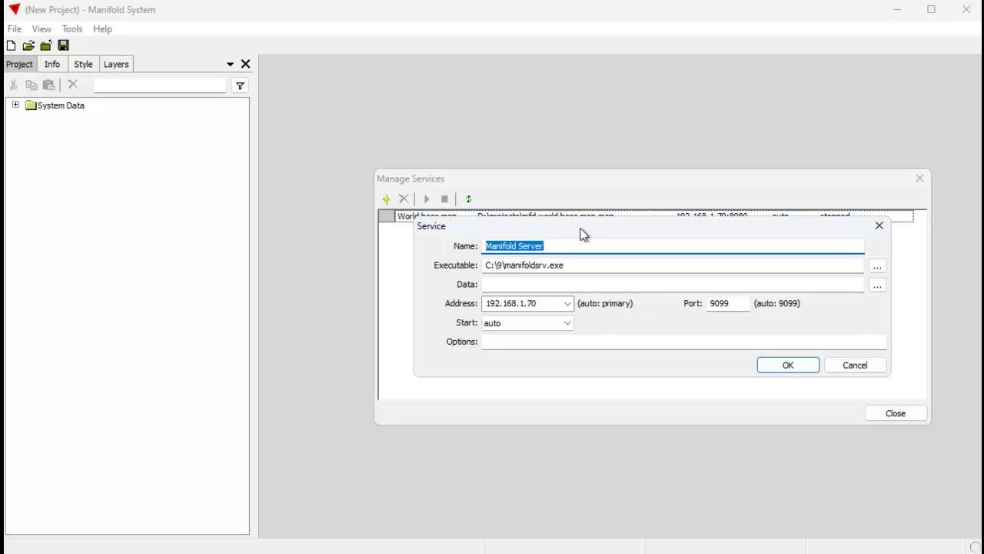
type("Mexico")
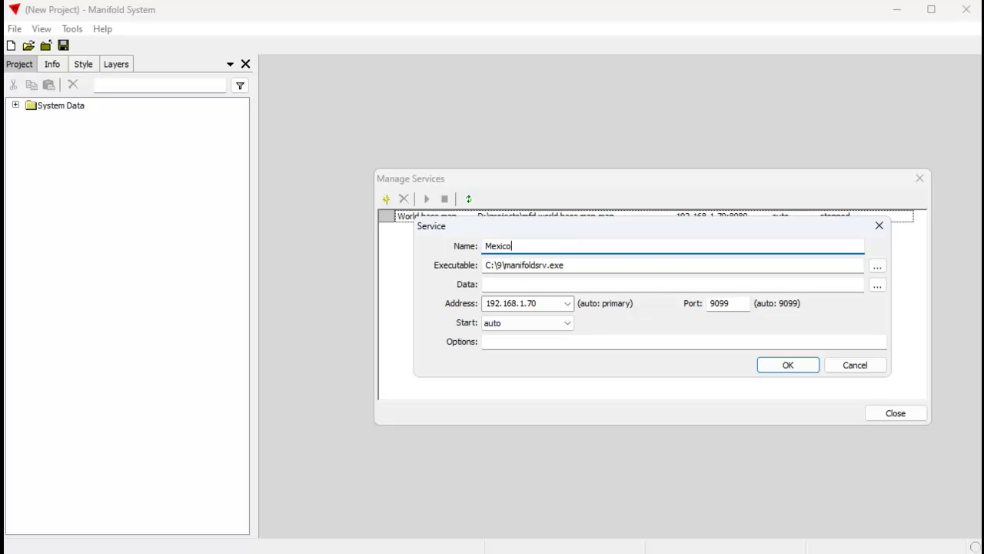
left_click(877, 285)
left_click_drag(834, 246, 754, 134)
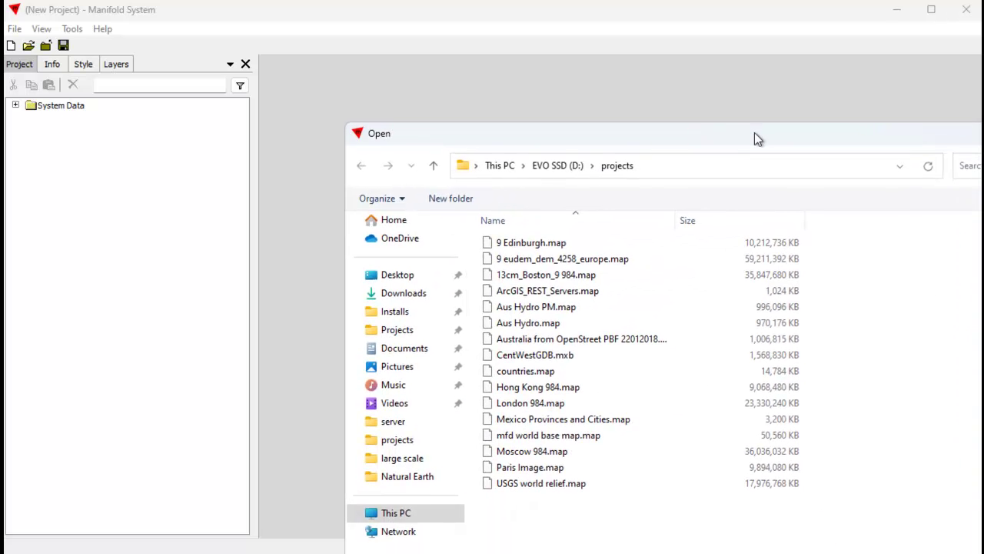
left_click(633, 419)
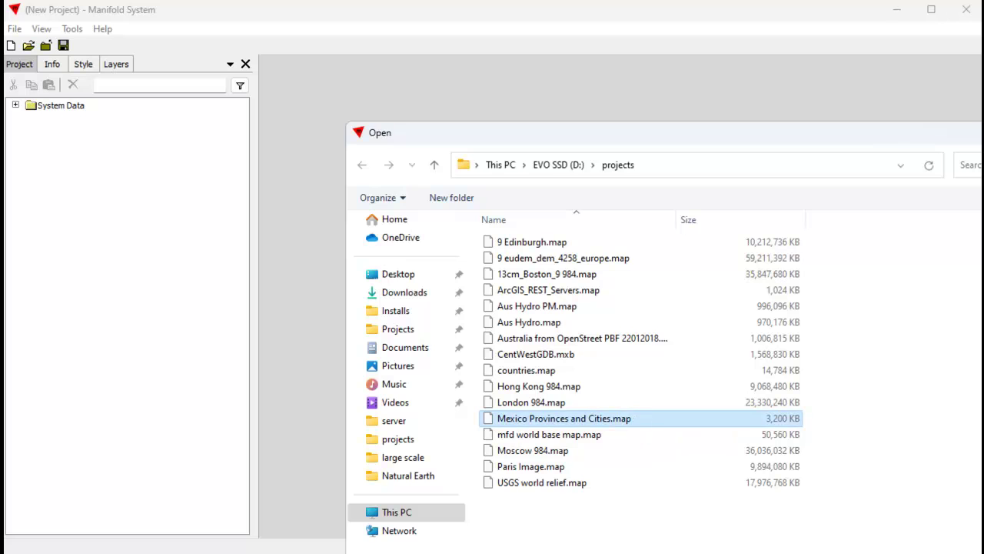
key("Return")
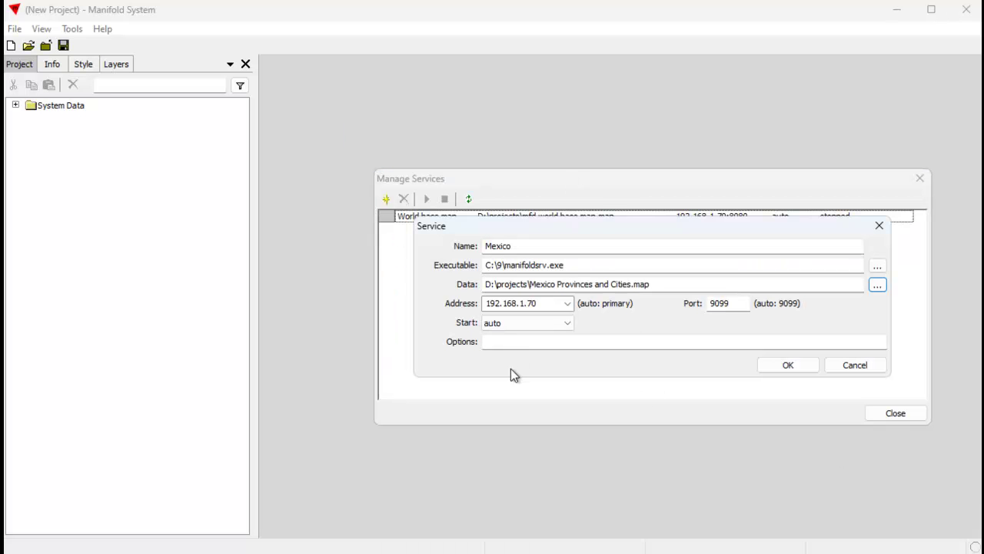
Step: Set the Mexico service's port to 80 and its options to -type:http -component:"Mexico", and save the service
double_click(715, 304)
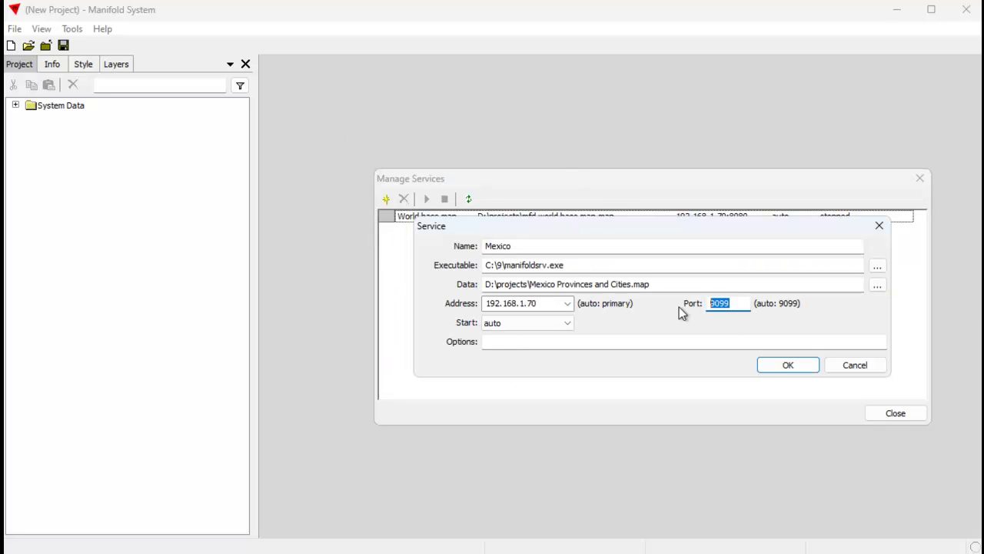
type("80")
left_click(544, 343)
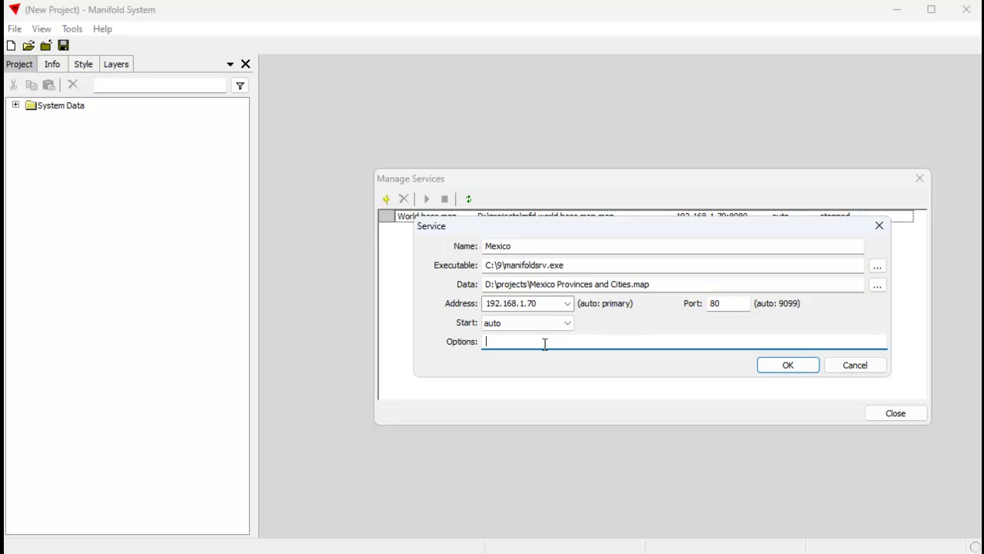
type("-type:http -componern")
key("BackSpace")
key("BackSpace")
type("n")
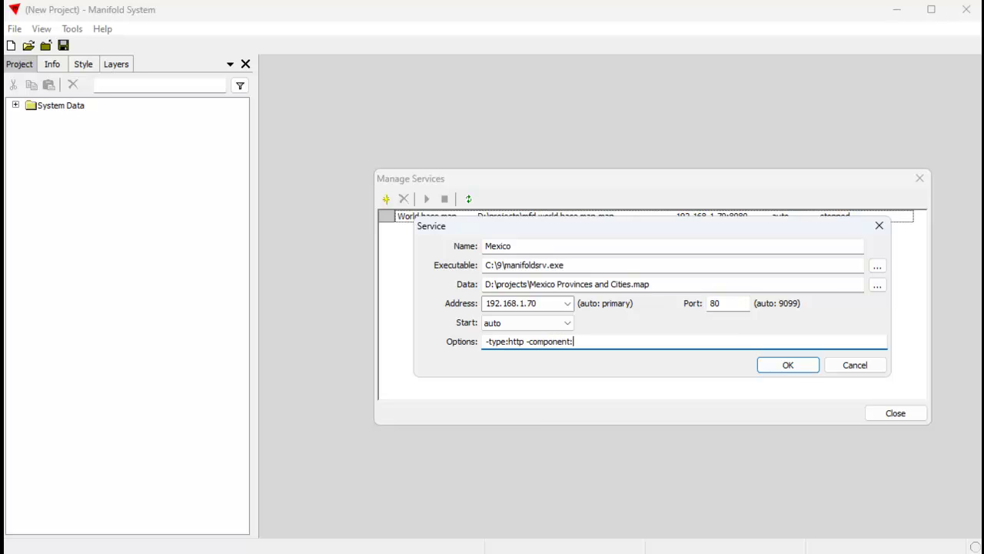
type("t:\"Mexico")
left_click(786, 370)
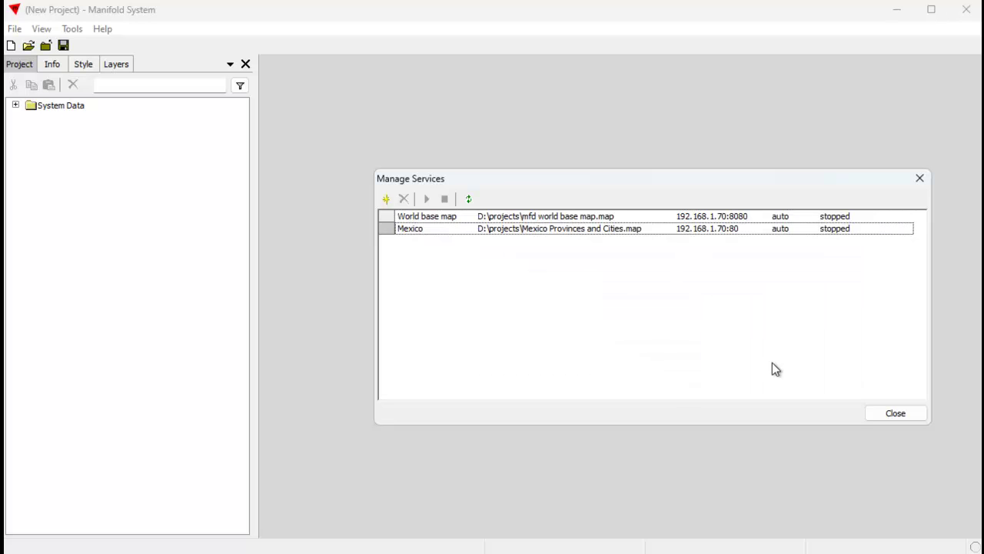
Step: Start the Mexico service and refresh the list of services
left_click(544, 231)
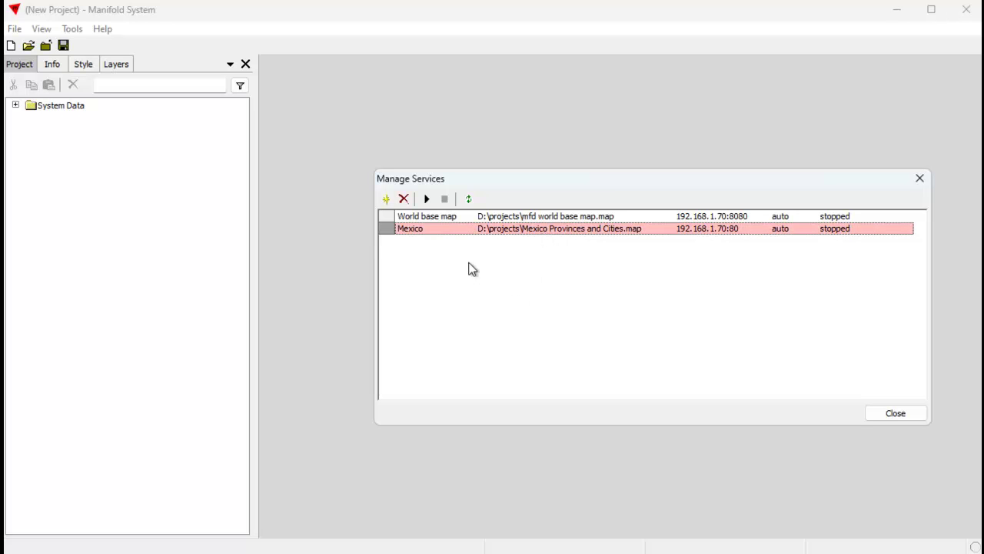
left_click(428, 200)
left_click(468, 199)
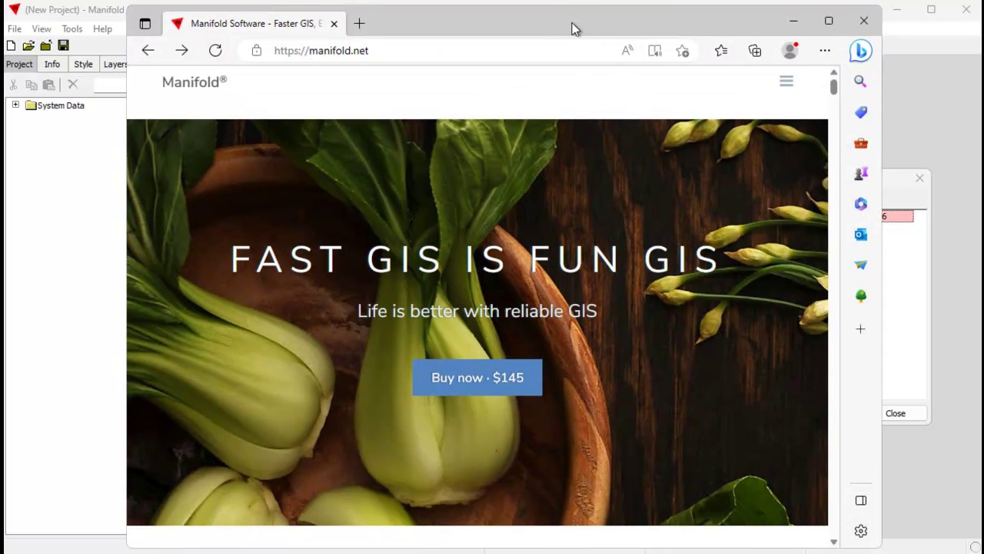
left_click(366, 24)
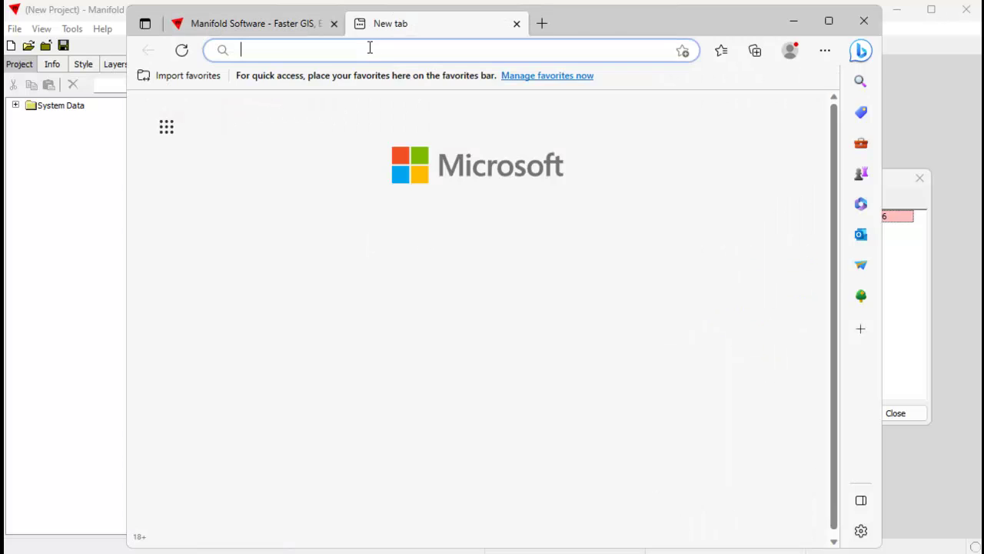
left_click(373, 49)
type("http://192.168.1.70")
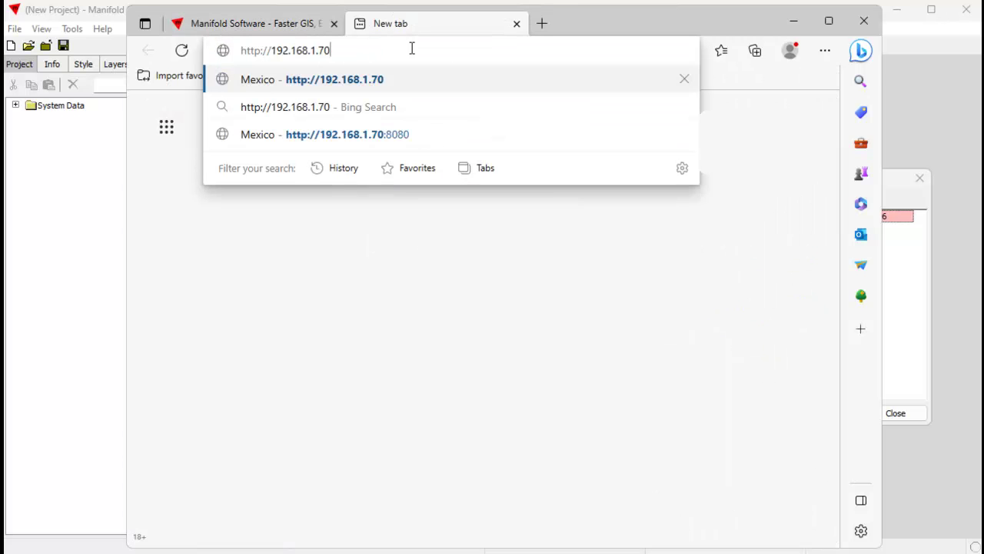
left_click(465, 76)
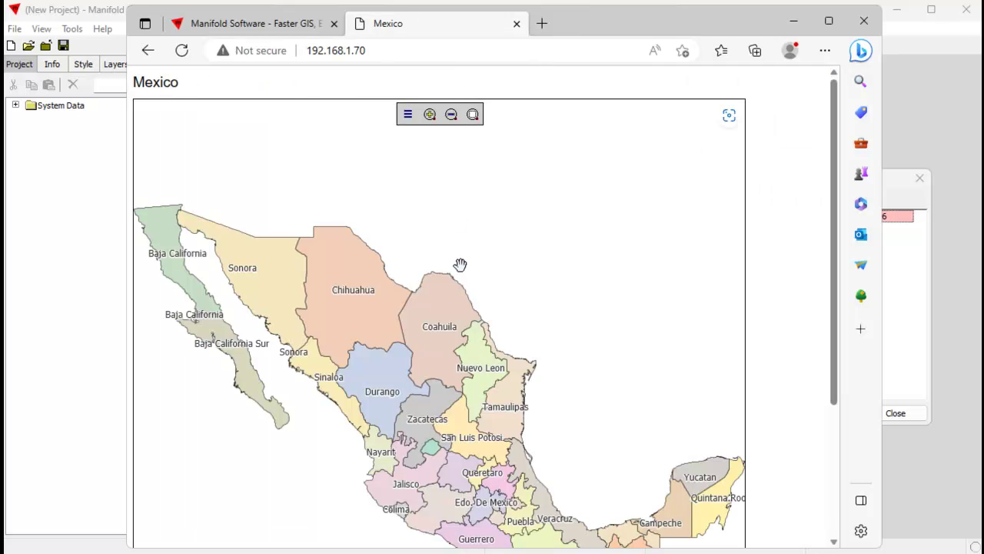
Step: Examine the served Mexico web map at different zoom scales and positions, checking how cities and province labels display
scroll(457, 265, "down", 3)
scroll(455, 266, "up", 2)
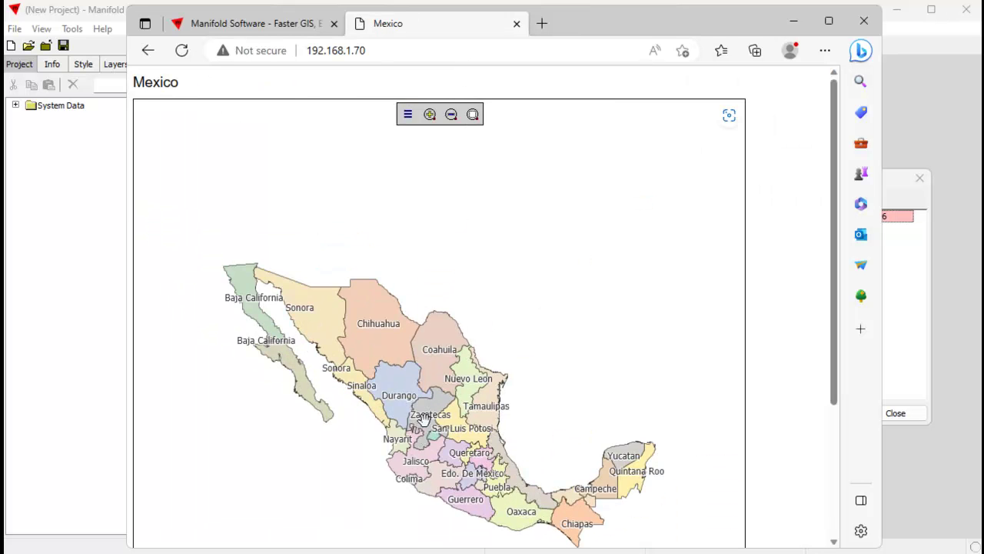
left_click_drag(432, 433, 440, 312)
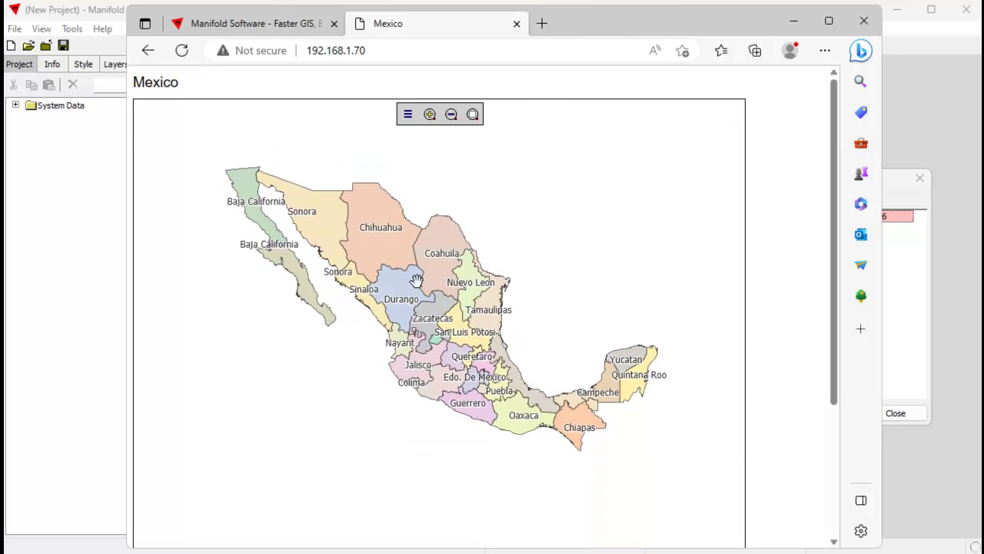
scroll(422, 294, "up", 1)
left_click_drag(419, 219, 423, 288)
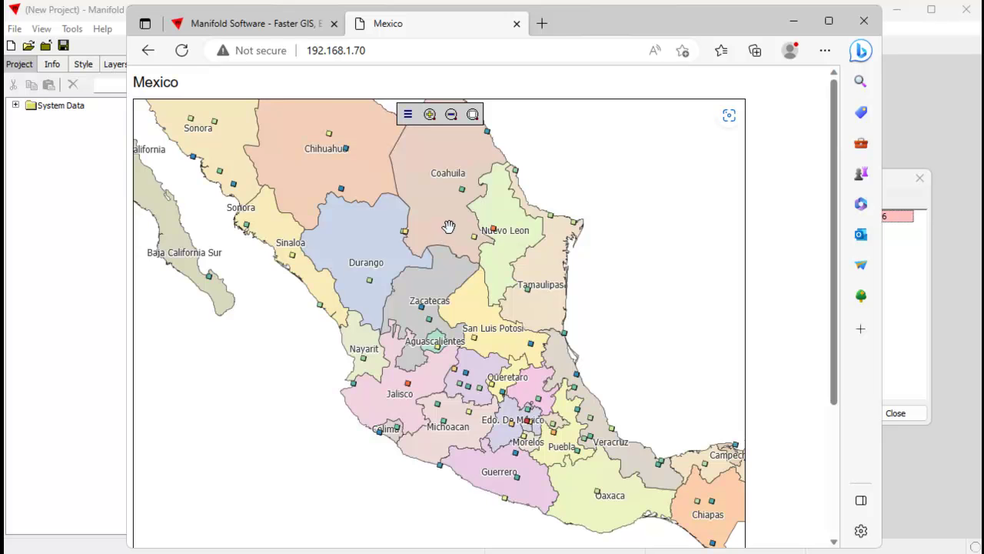
scroll(444, 256, "down", 1)
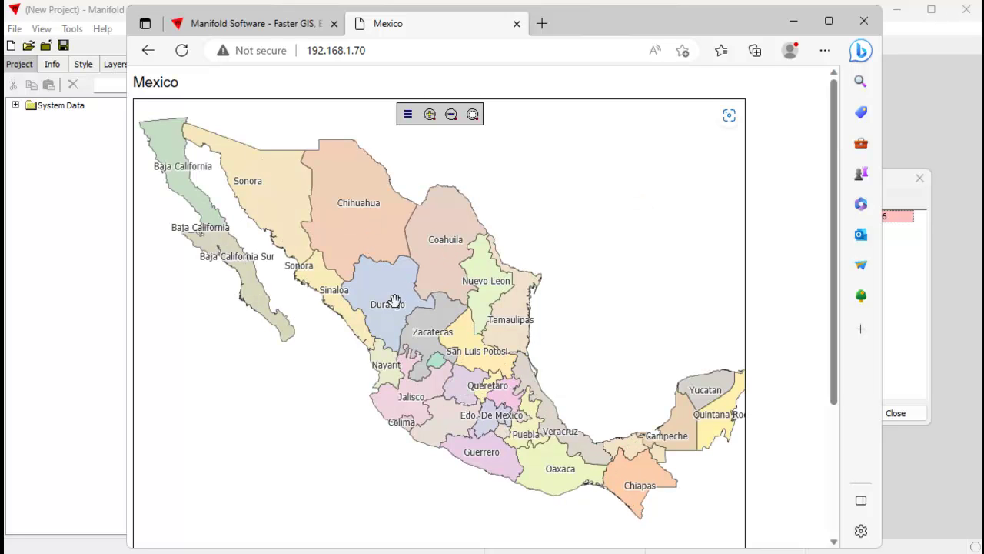
left_click_drag(407, 276, 415, 273)
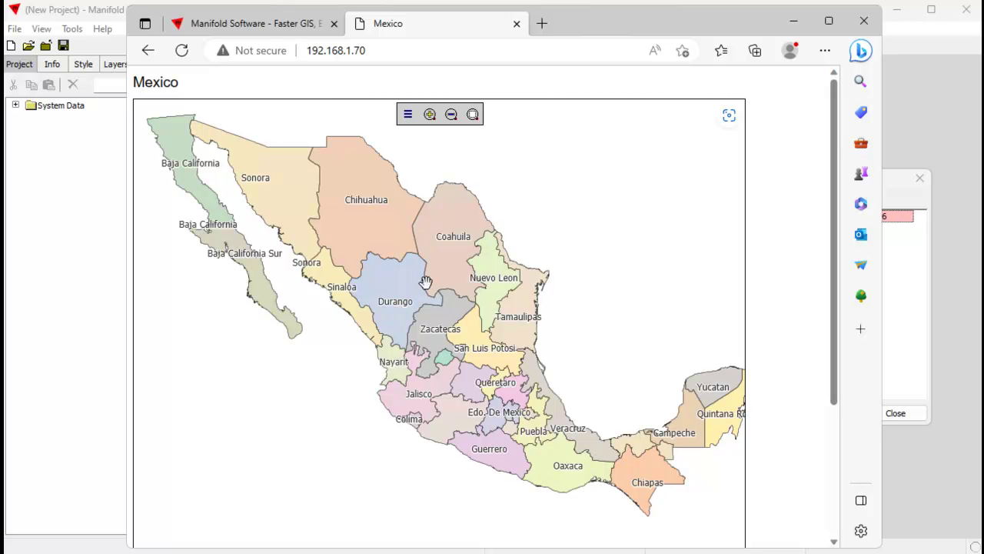
left_click_drag(441, 296, 448, 278)
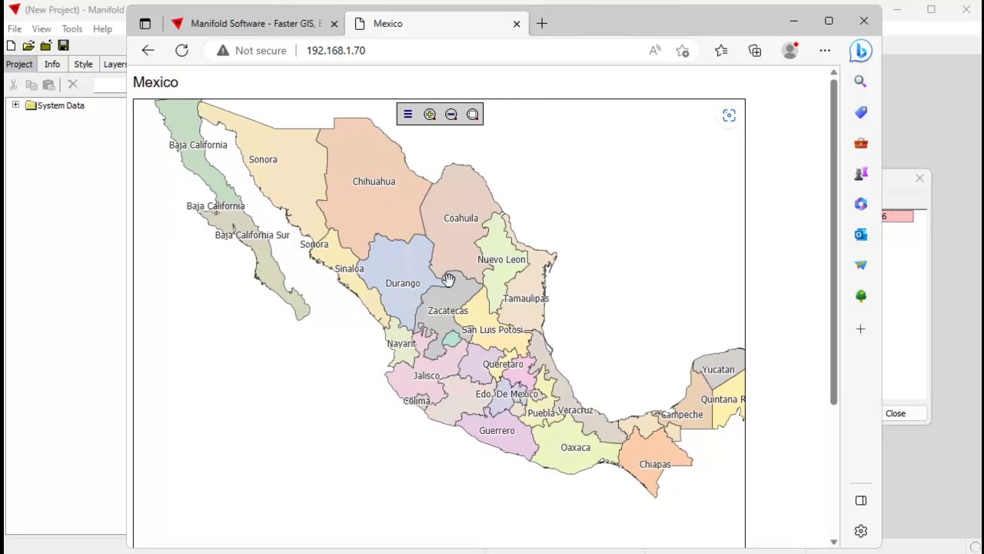
Step: Examine the served Mexico web map at different zooms and at full extent, and collapse and expand its navigation controls
left_click(451, 115)
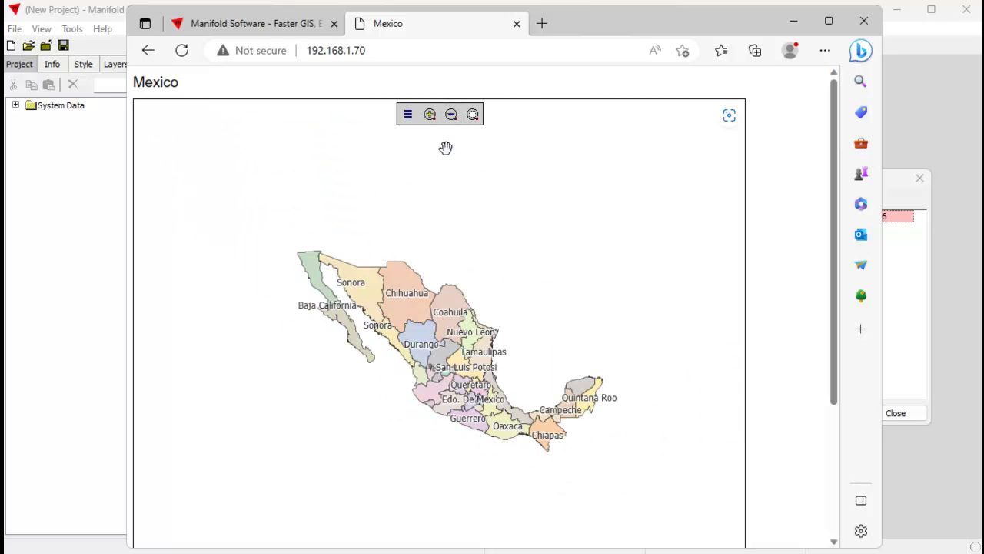
left_click(431, 115)
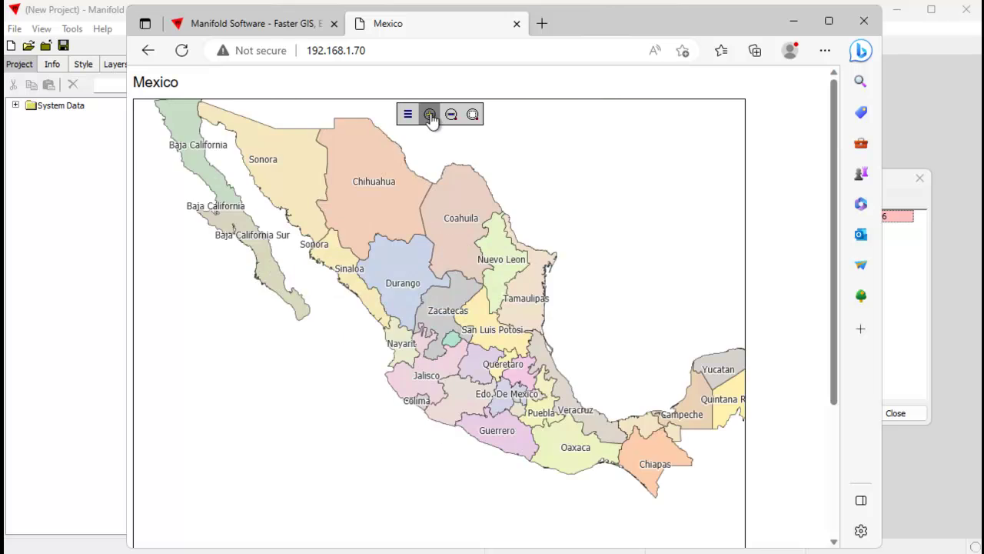
left_click(430, 116)
left_click(430, 115)
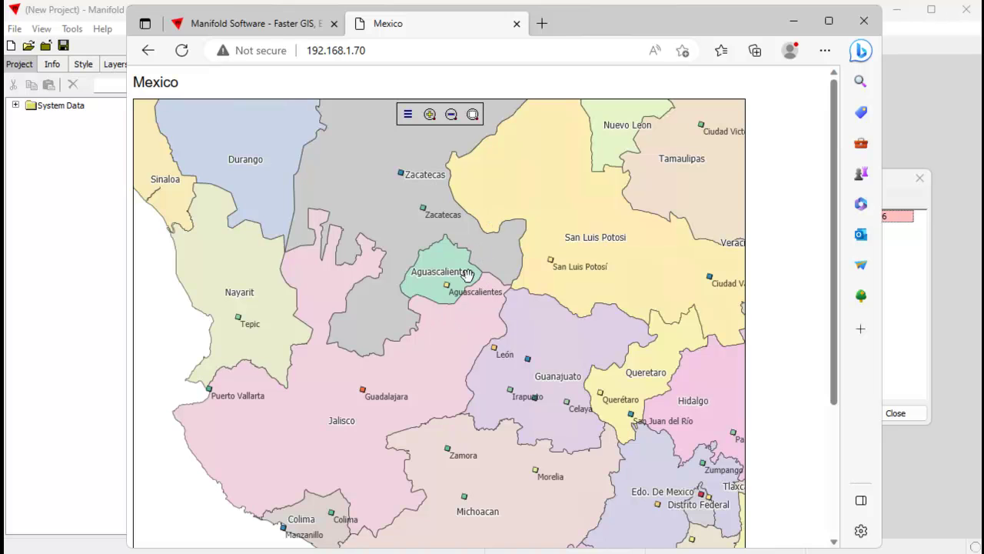
left_click(473, 113)
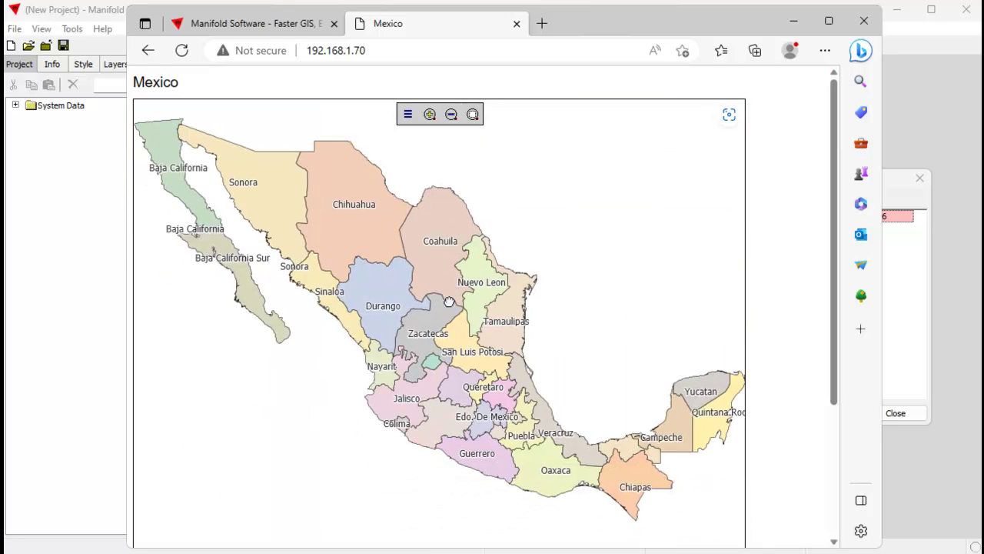
left_click(408, 116)
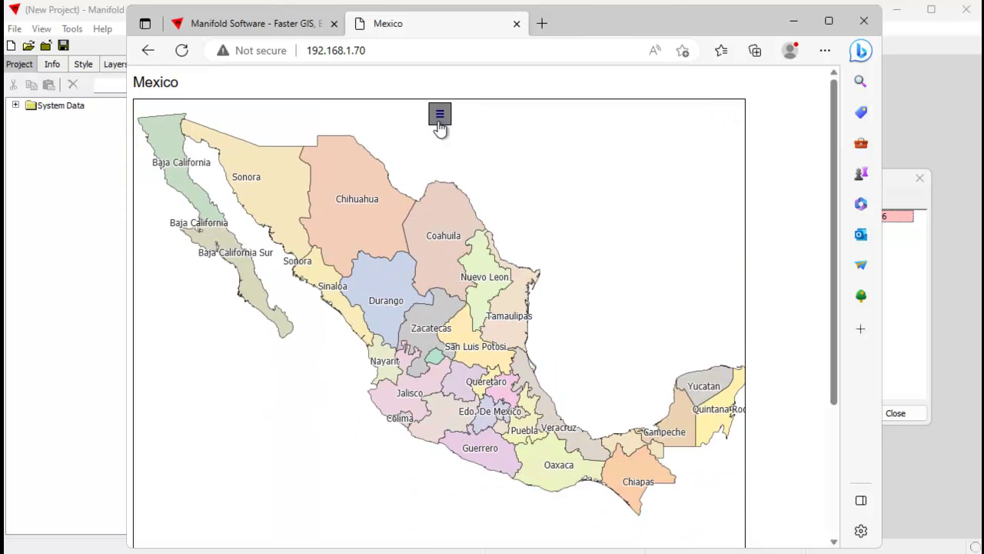
left_click(440, 115)
left_click_drag(409, 259, 422, 268)
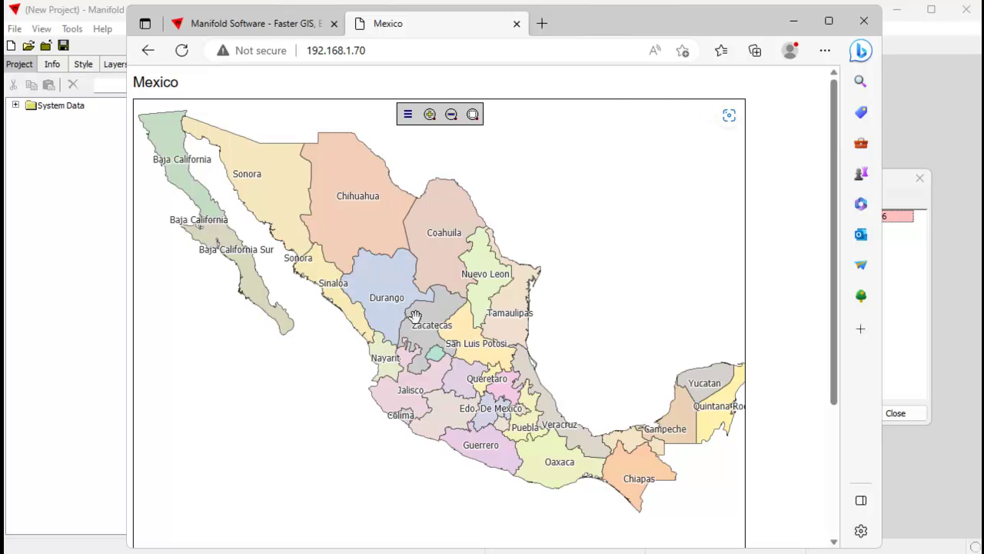
Step: Switch back to Manifold System, stop the Mexico service and close the service manager
left_click(928, 93)
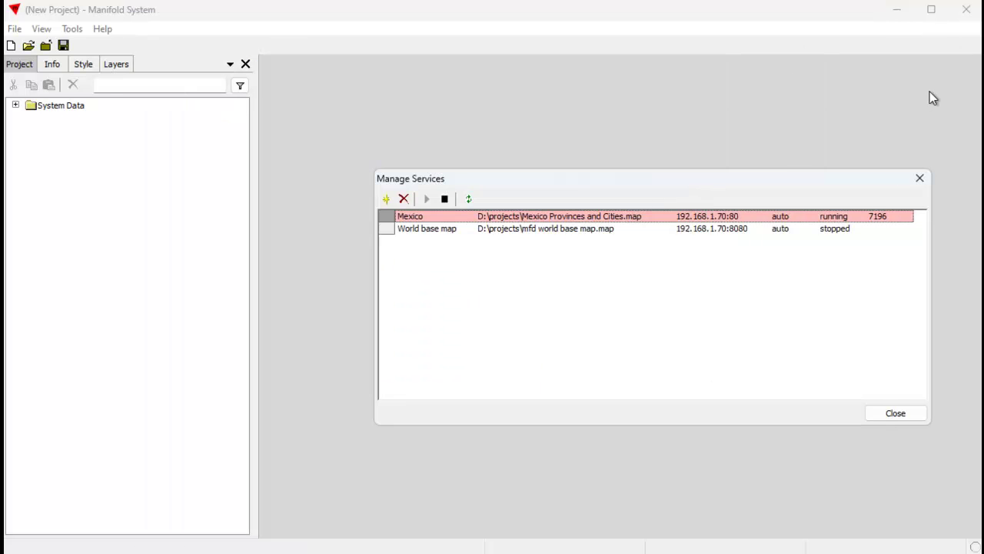
left_click(444, 200)
left_click(906, 416)
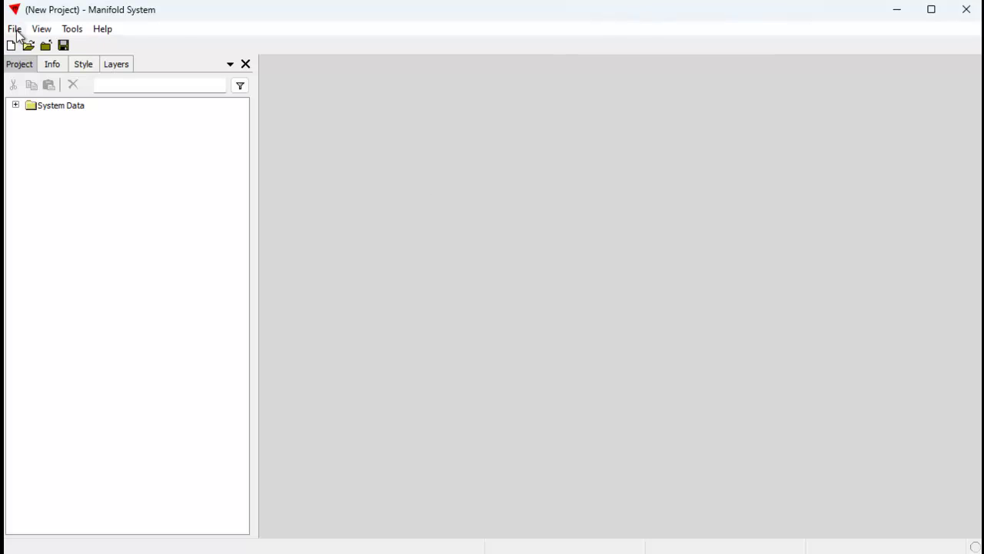
Step: Open the recent project D:\projects\Mexico Provinces and Cities.map and display its Mexico map
left_click(15, 29)
mouse_move(99, 223)
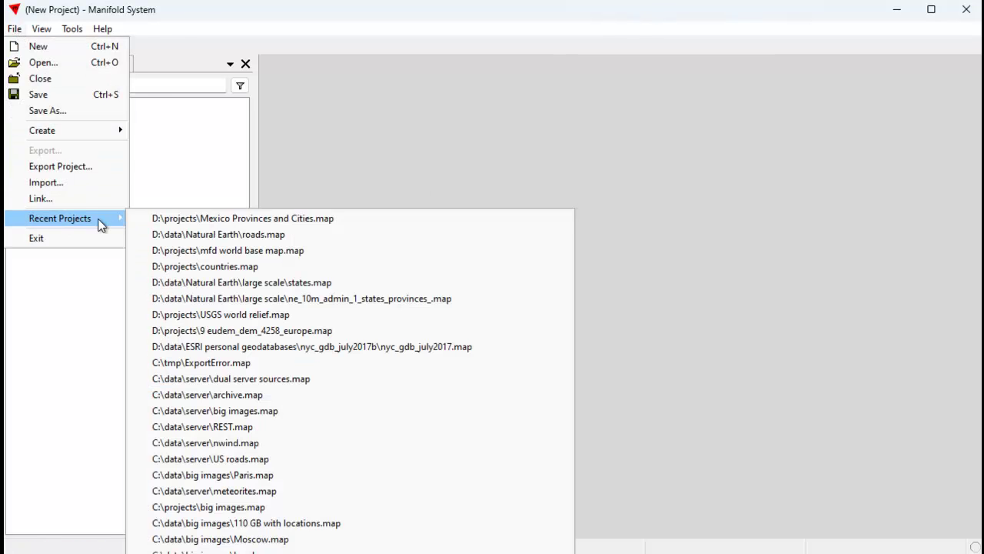
left_click(248, 219)
double_click(51, 170)
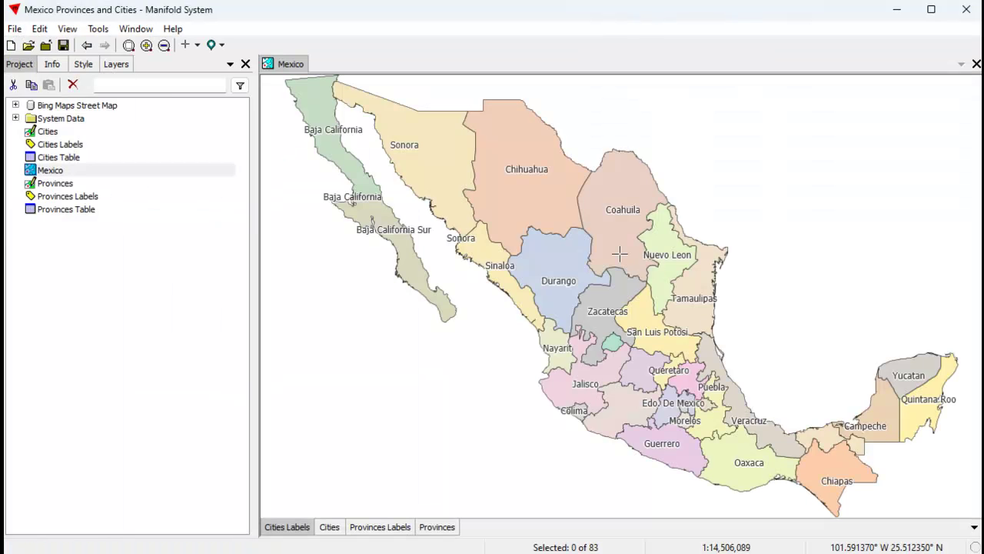
Step: Set the Mexico map's background layer to medium blue
left_click(117, 65)
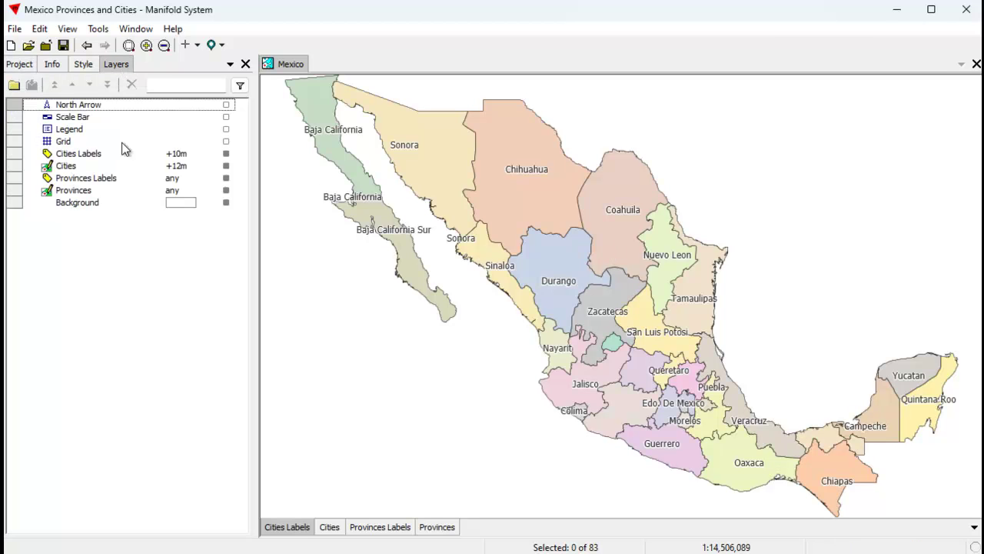
left_click(180, 204)
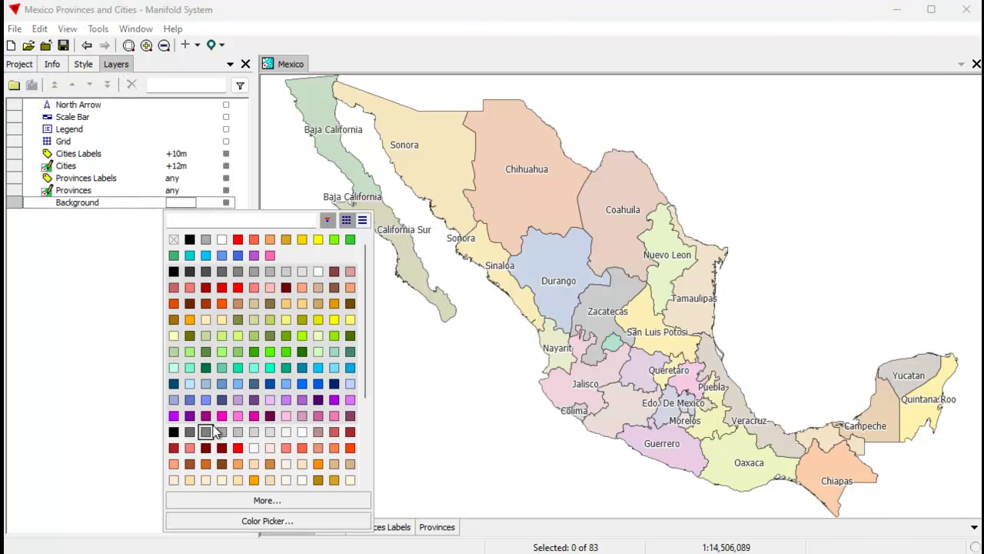
left_click(220, 383)
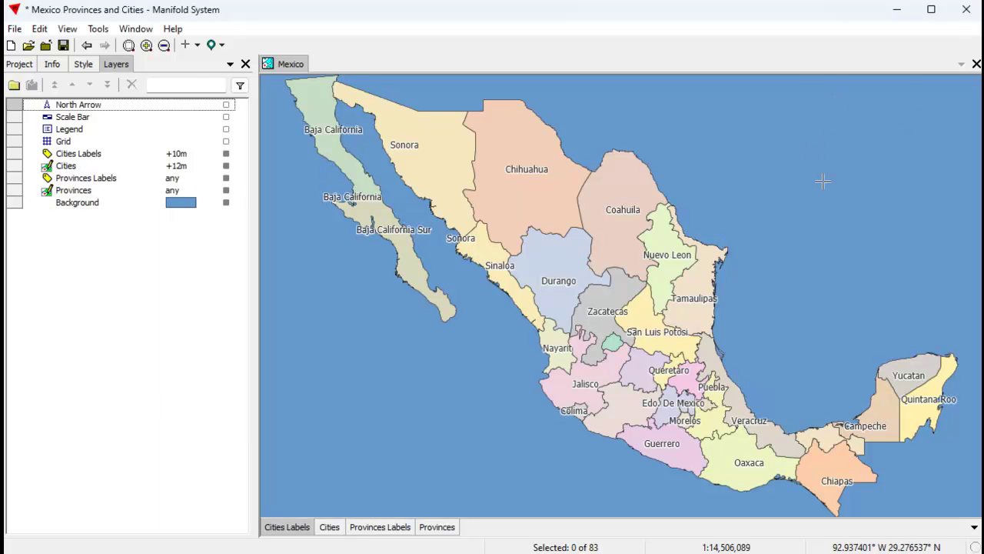
Step: Turn on the north arrow, give it the half-white, half-black arrow style, size 48 and horizontal position left, and apply it
left_click(226, 104)
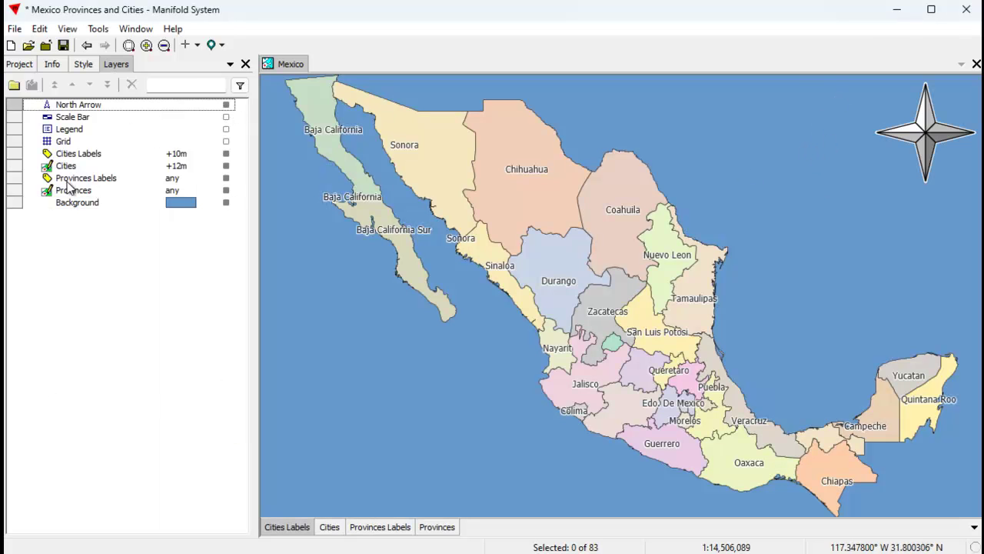
double_click(121, 105)
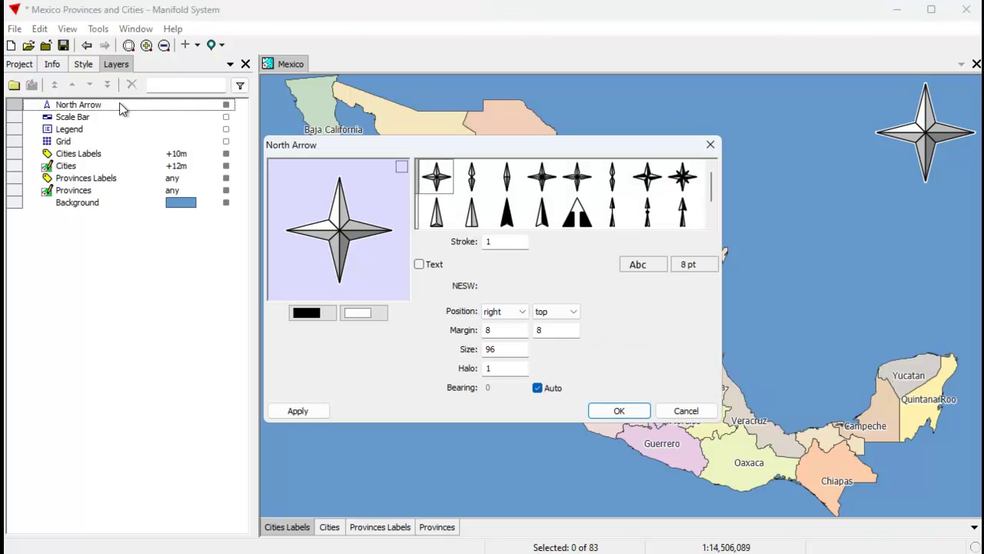
left_click(542, 215)
double_click(505, 347)
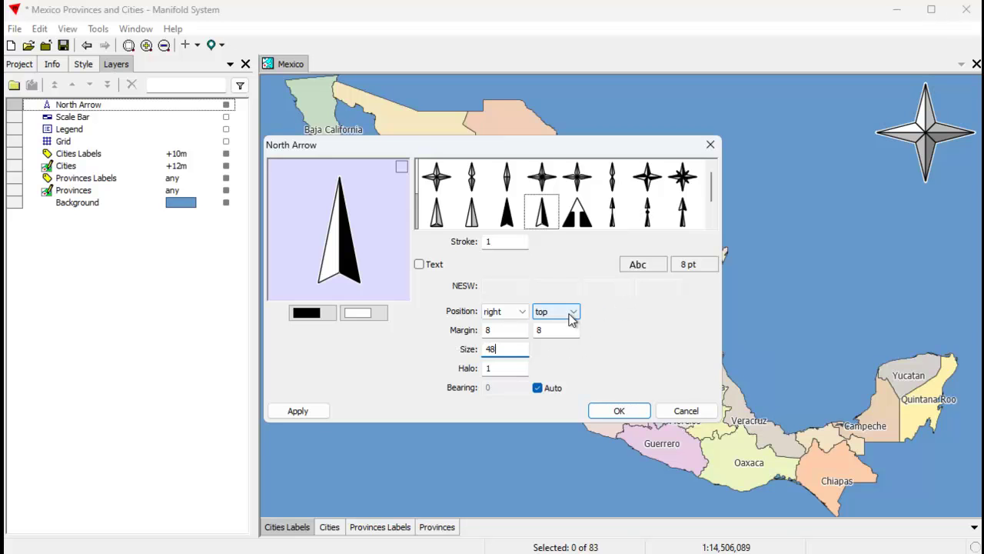
left_click(520, 312)
left_click(506, 331)
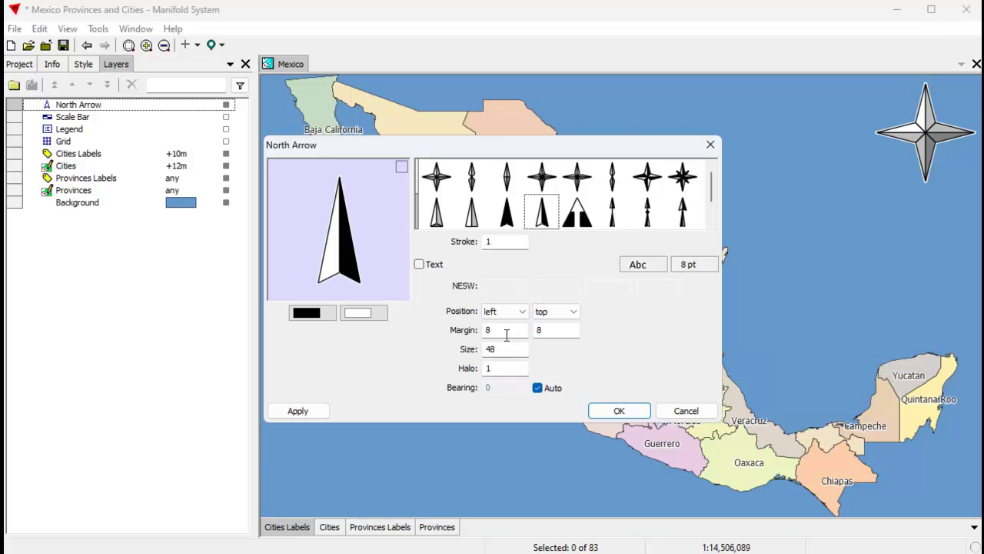
left_click(306, 411)
left_click_drag(546, 148, 641, 172)
left_click(704, 422)
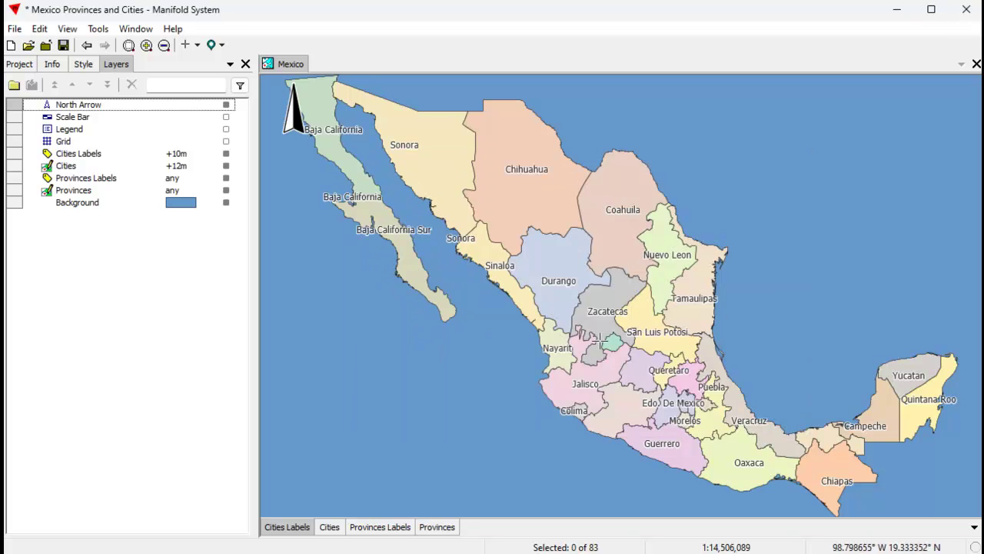
Step: Turn on the scale bar and set its vertical position to top
left_click(225, 118)
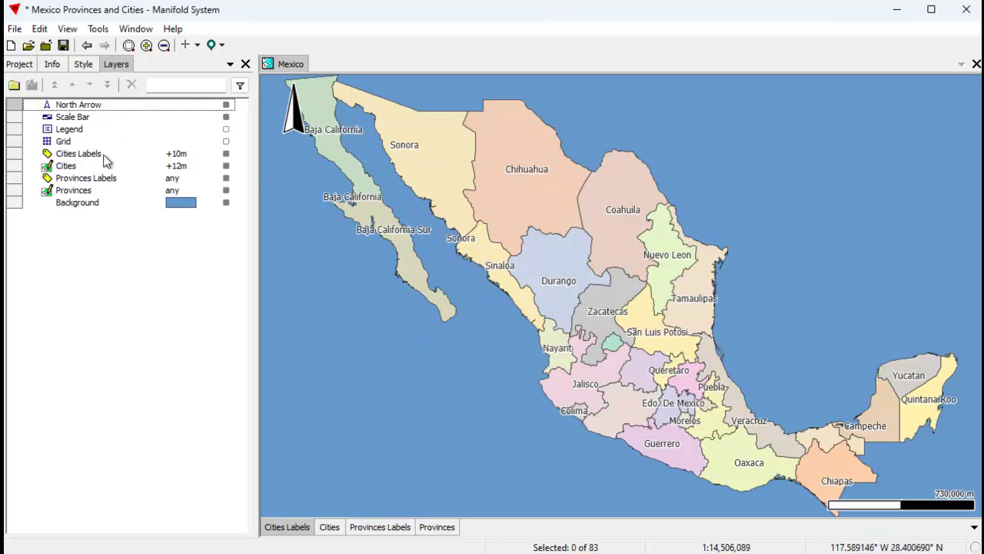
left_click(113, 120)
double_click(113, 120)
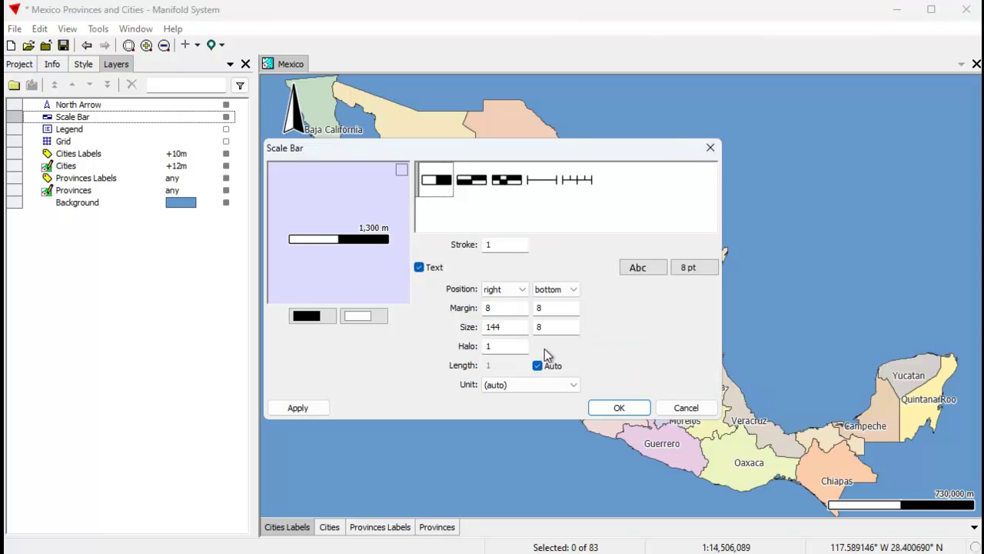
left_click(578, 291)
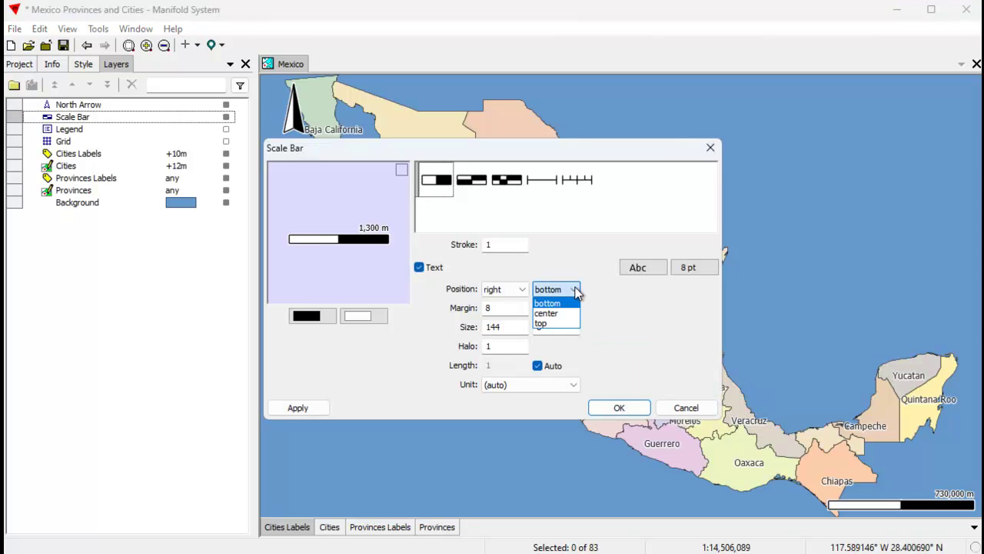
left_click(563, 326)
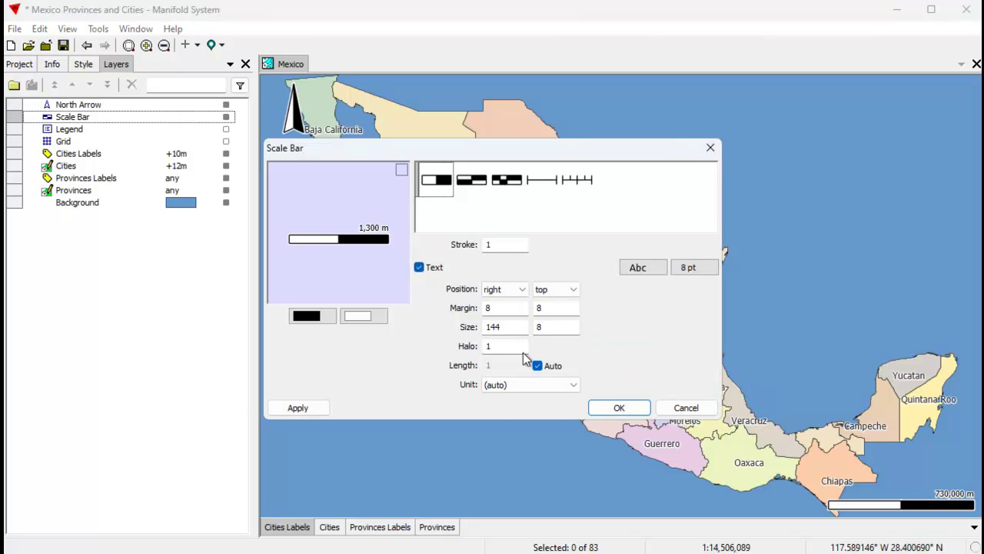
left_click(311, 409)
left_click(619, 408)
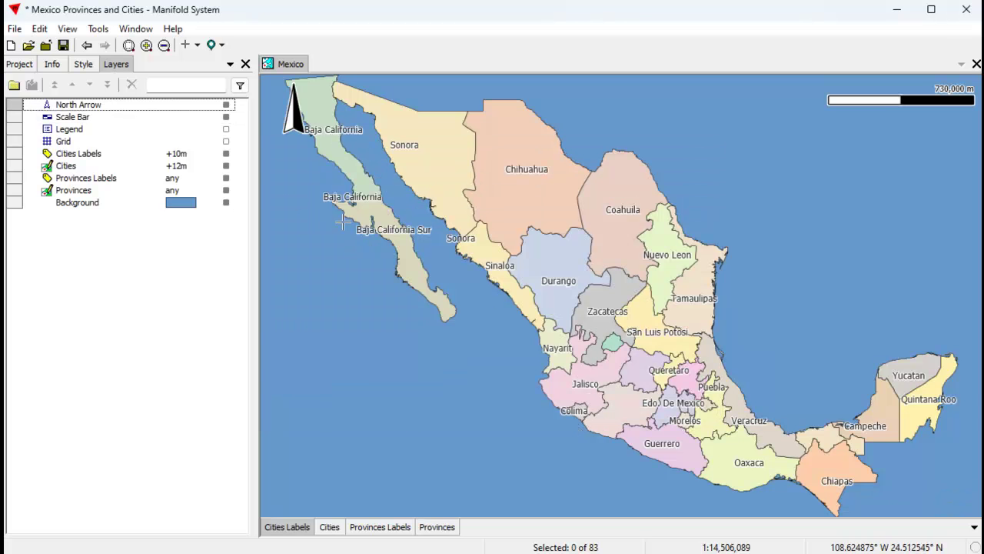
Step: Shift the map slightly to the east, save the project and start a new empty project
left_click_drag(528, 259, 547, 264)
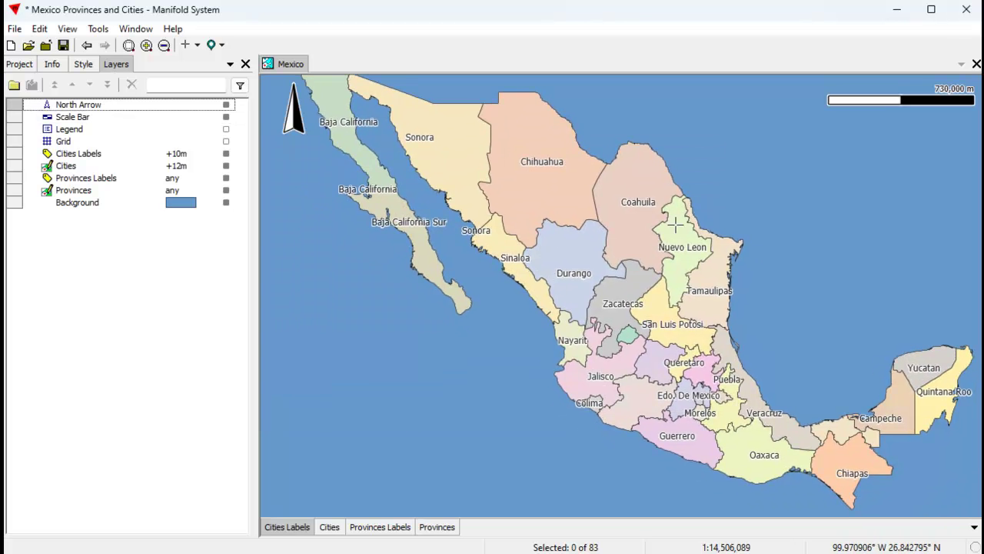
left_click(63, 45)
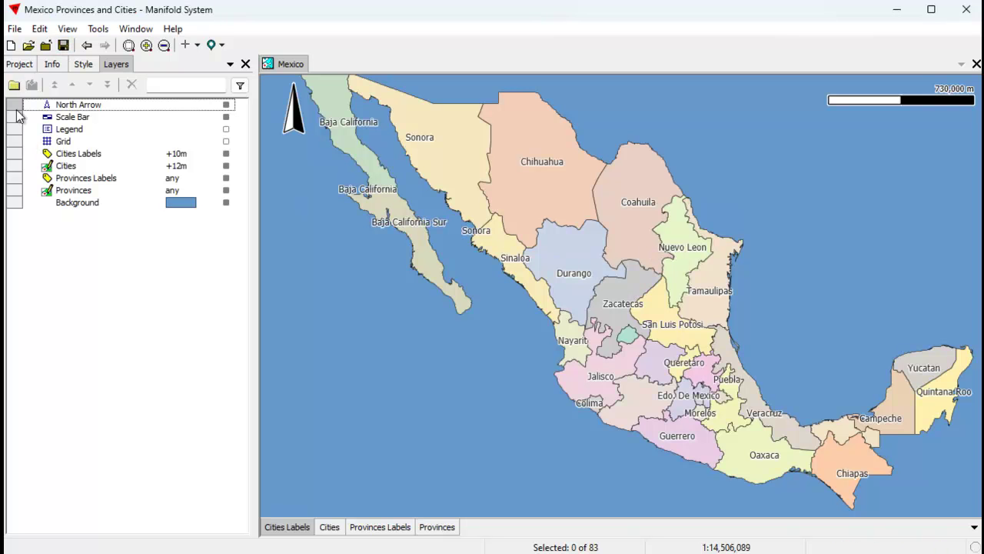
left_click(12, 46)
Step: Open the service manager and start the Mexico service again
left_click(72, 30)
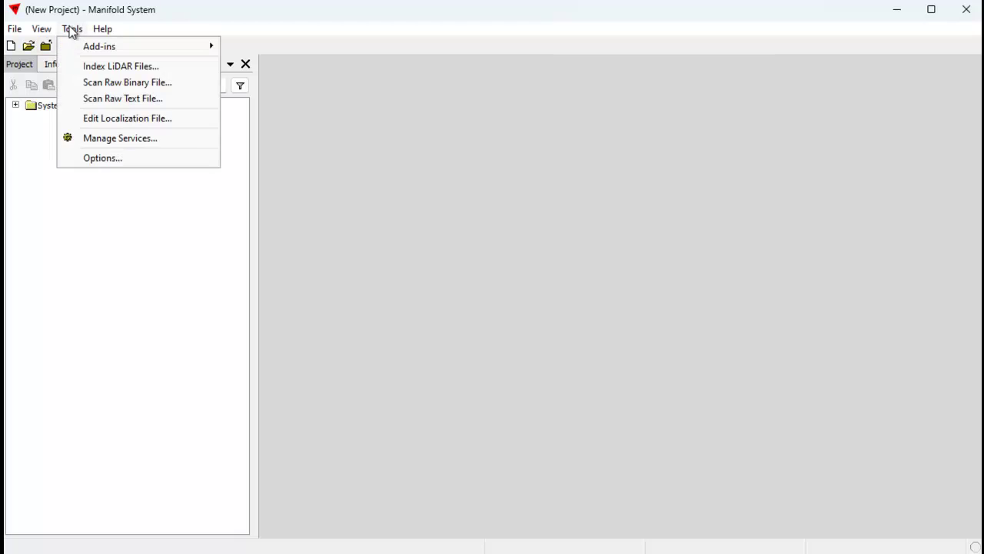
left_click(127, 137)
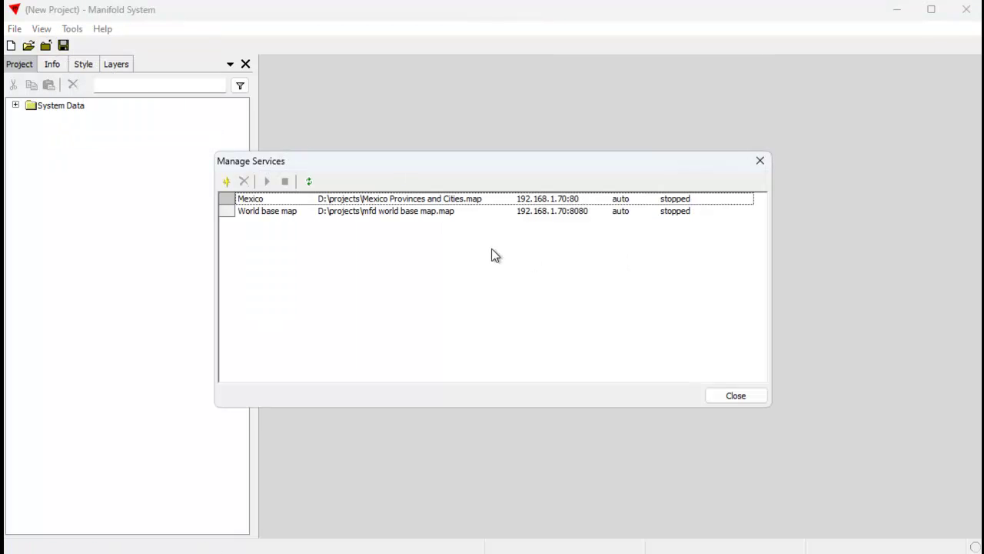
left_click(408, 200)
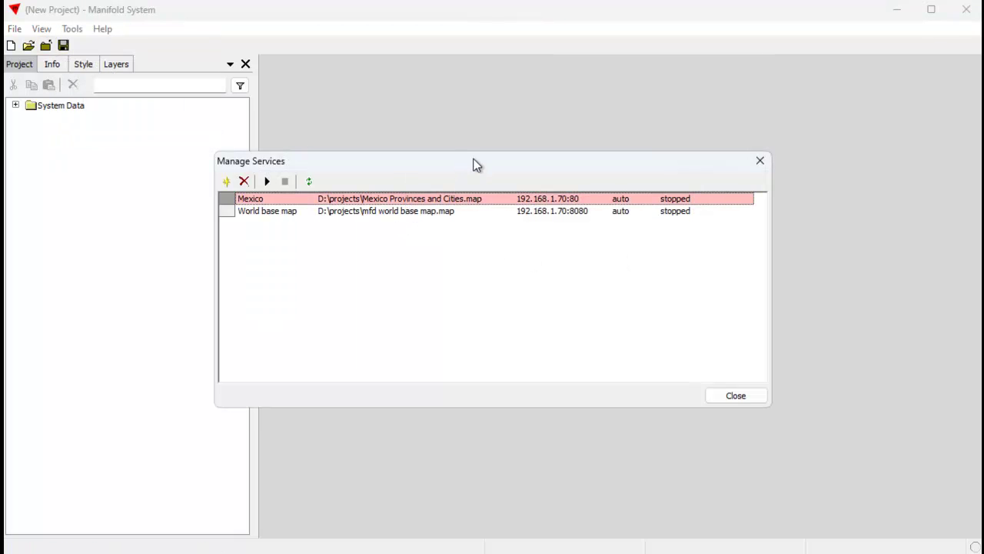
left_click_drag(466, 156, 548, 196)
left_click(354, 202)
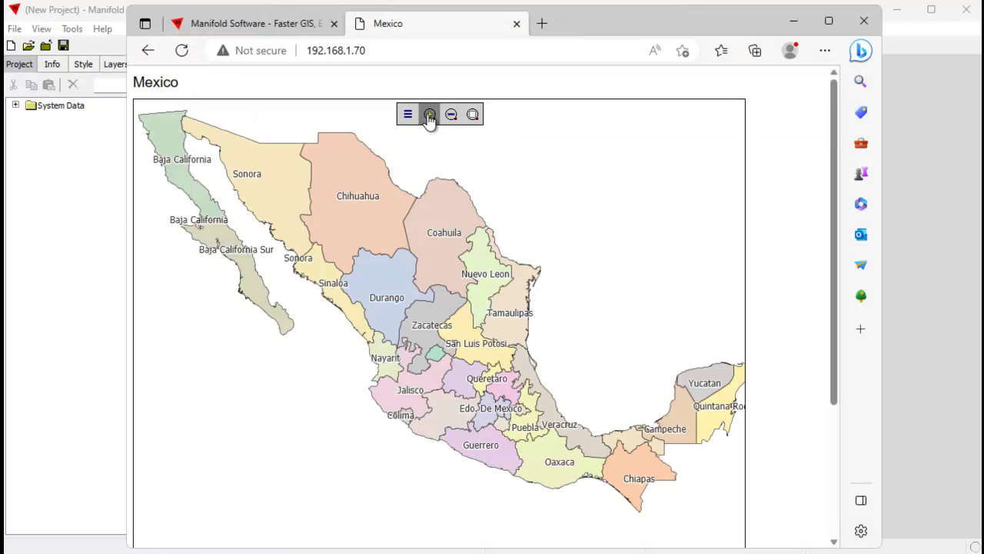
Step: Examine the updated Mexico map in the web browser at several zooms and positions, checking the background, north arrow and scale bar
left_click(429, 116)
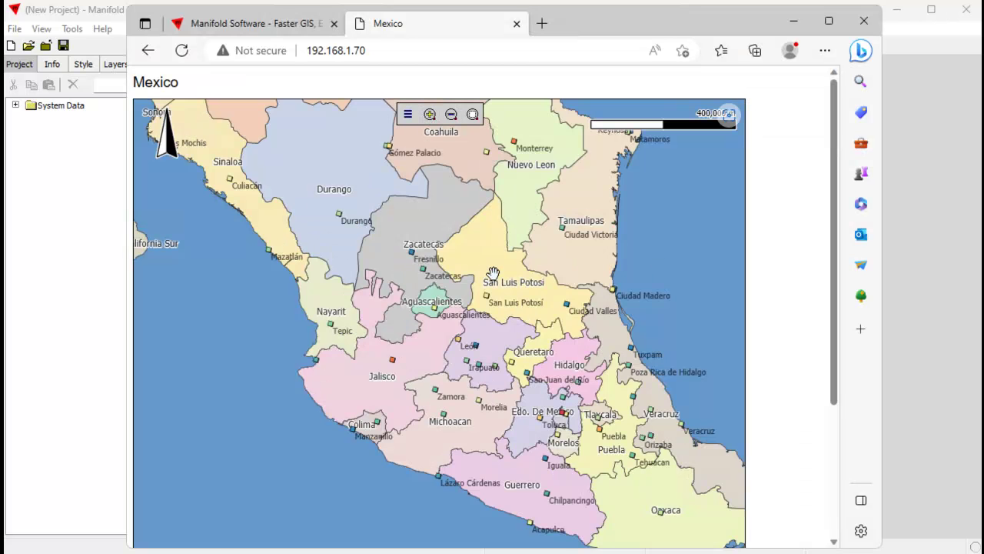
scroll(495, 268, "down", 1)
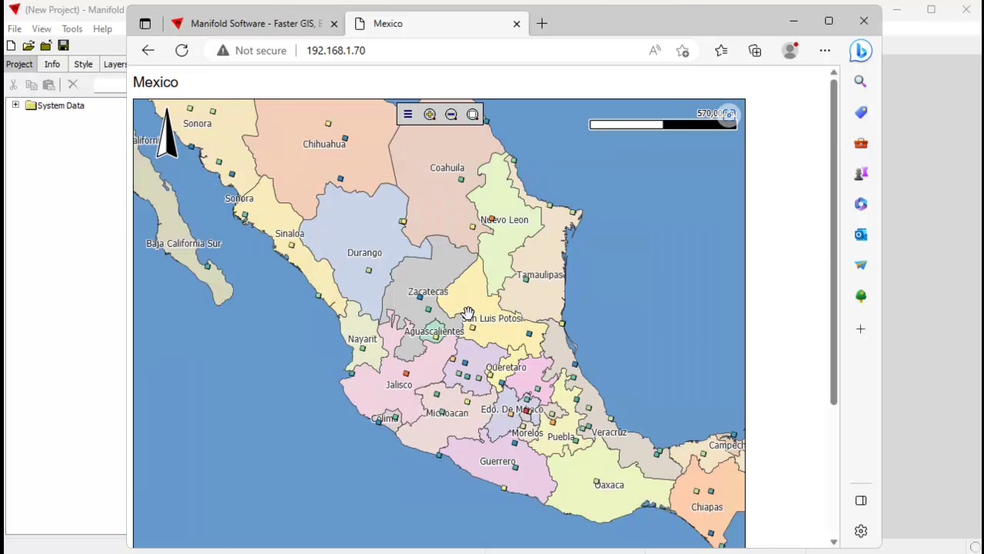
scroll(479, 311, "down", 1)
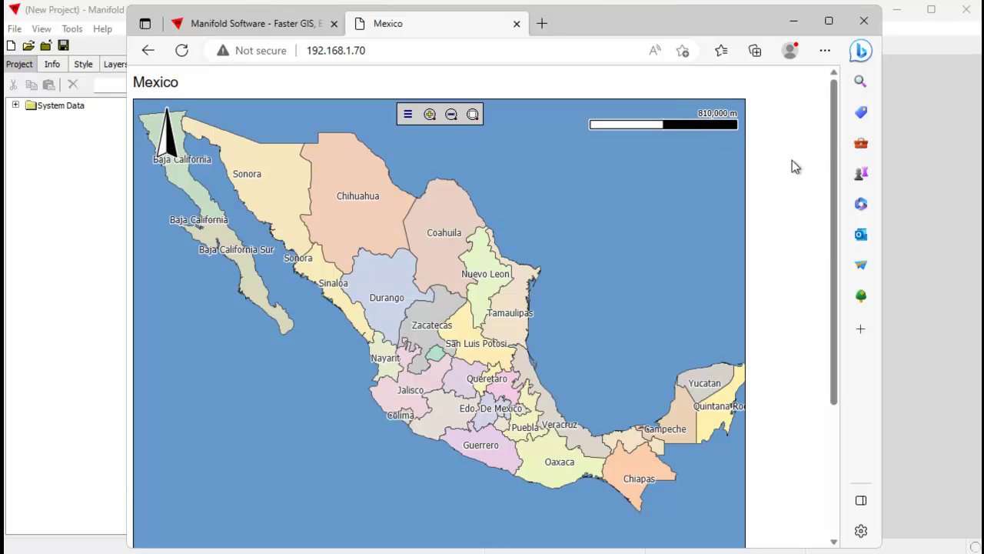
scroll(486, 297, "down", 1)
scroll(475, 325, "up", 1)
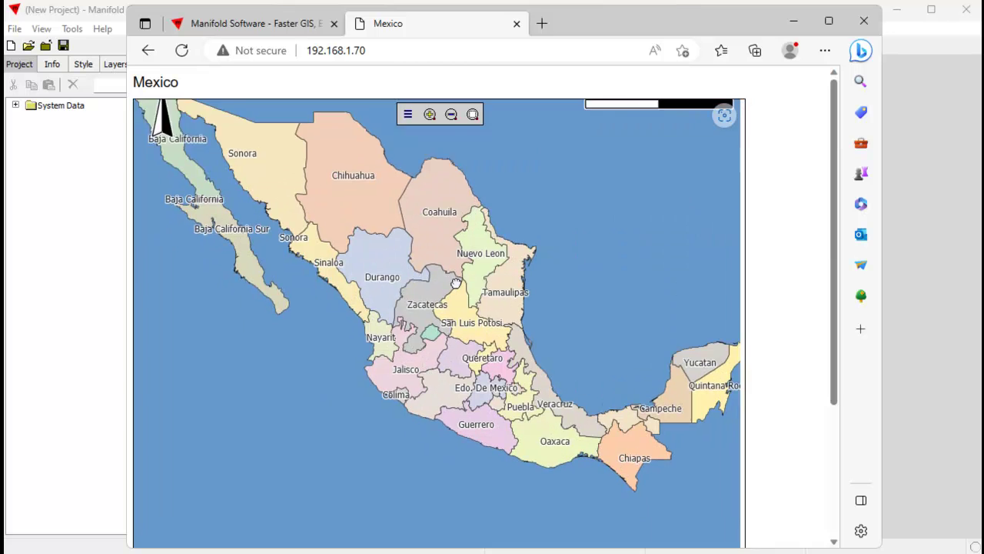
scroll(402, 281, "down", 1)
scroll(401, 267, "up", 1)
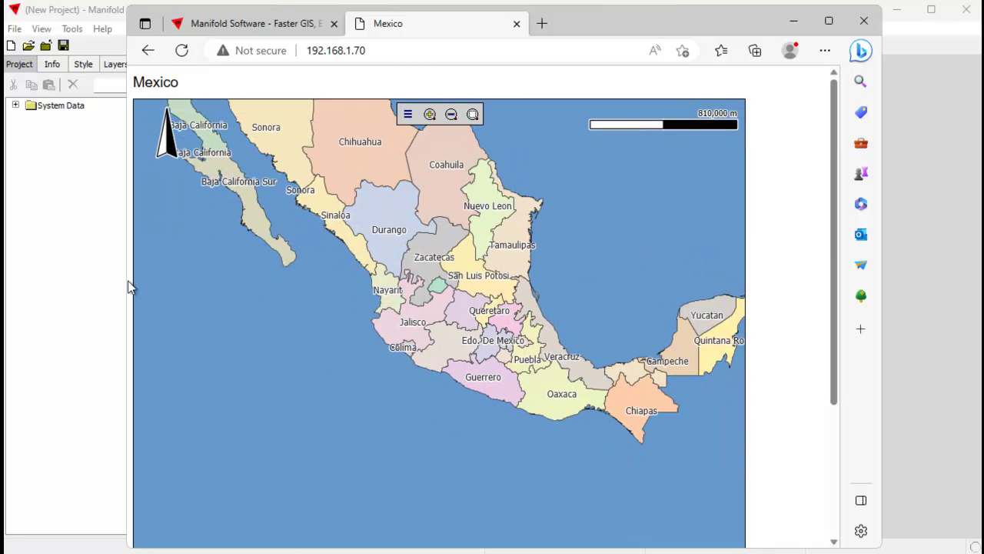
Step: Return to Manifold System, stop the running Mexico service and close the service manager
left_click(951, 152)
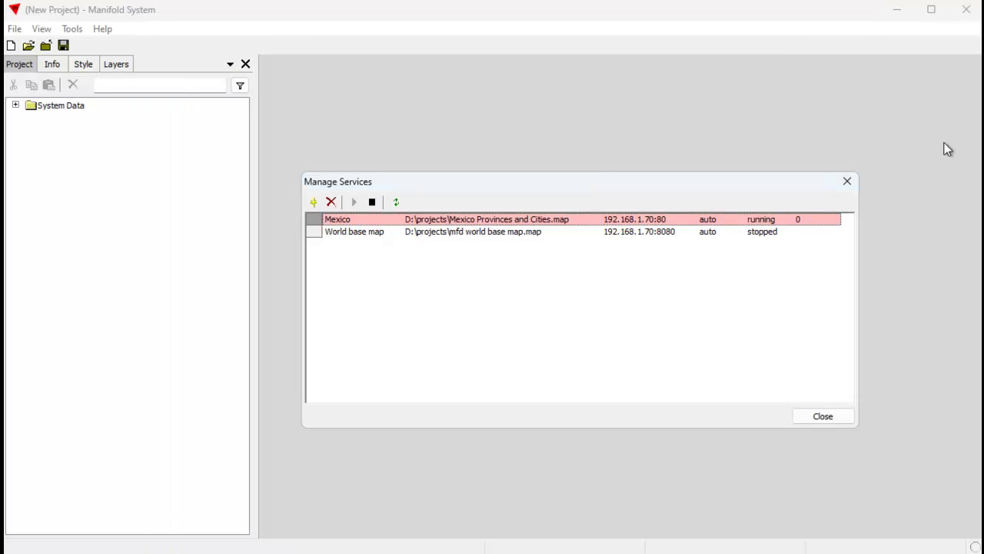
left_click(373, 202)
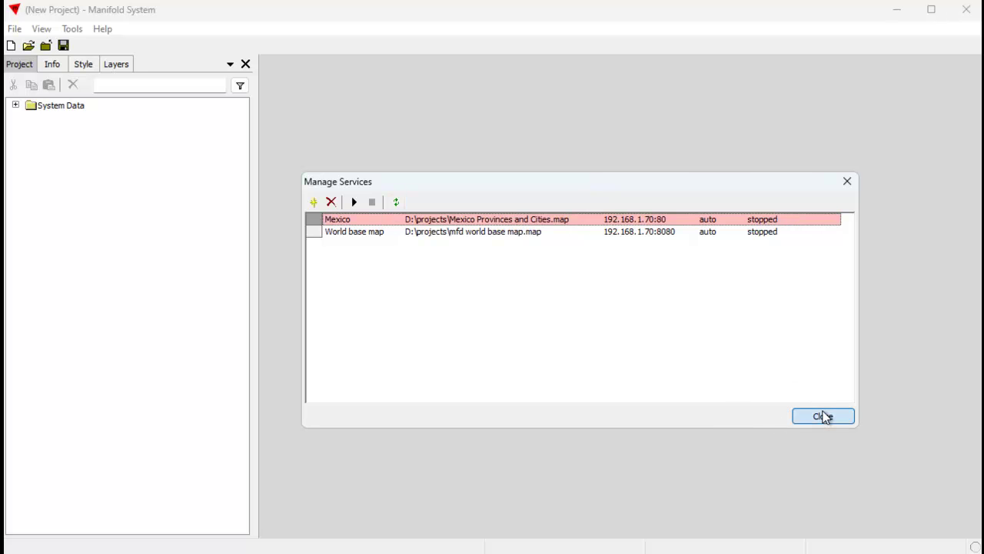
left_click(825, 418)
Step: Reopen the recent project Mexico Provinces and Cities and open its Mexico map
left_click(17, 30)
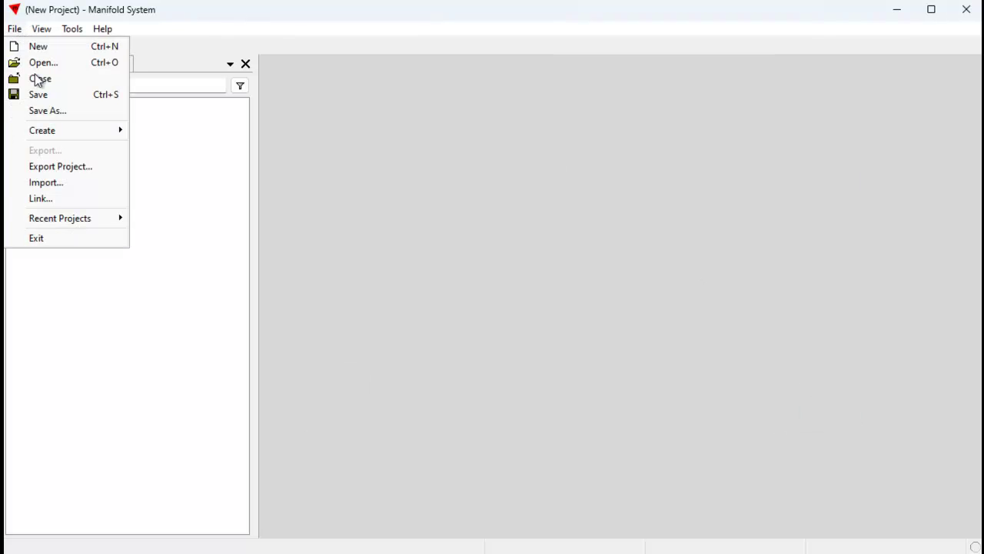
mouse_move(99, 223)
left_click(232, 219)
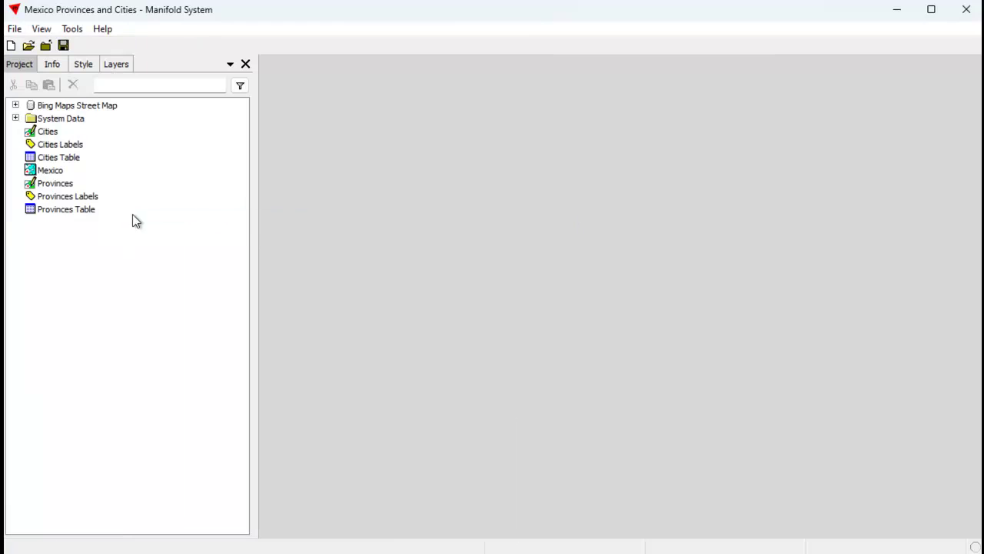
double_click(63, 171)
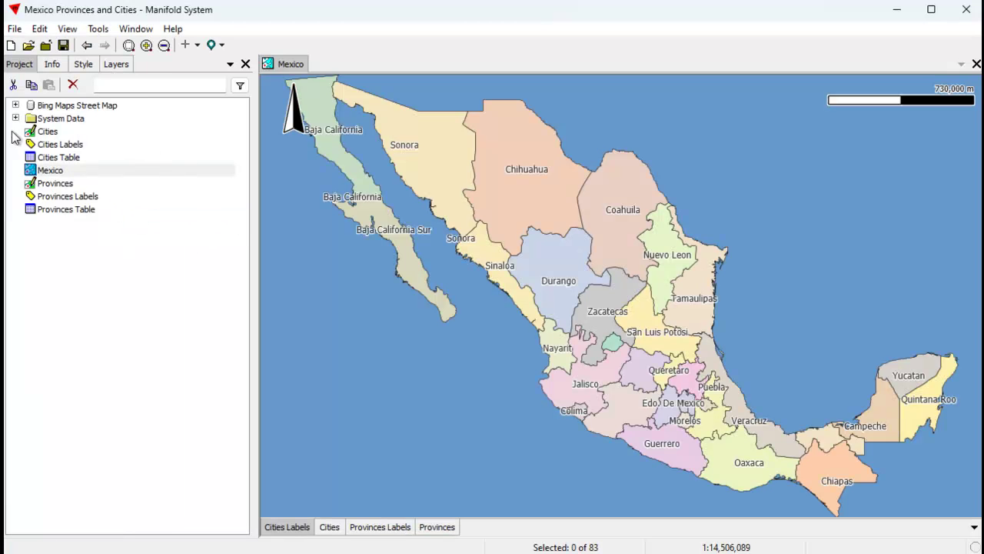
Step: Add a Google Maps Satellite data source to the project and expand it to show its contents
left_click(16, 104)
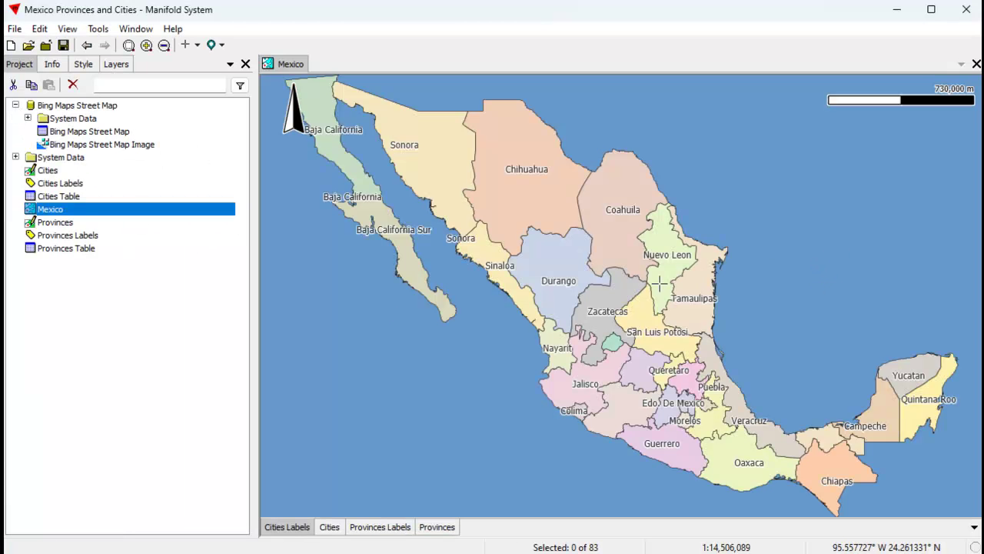
right_click(156, 172)
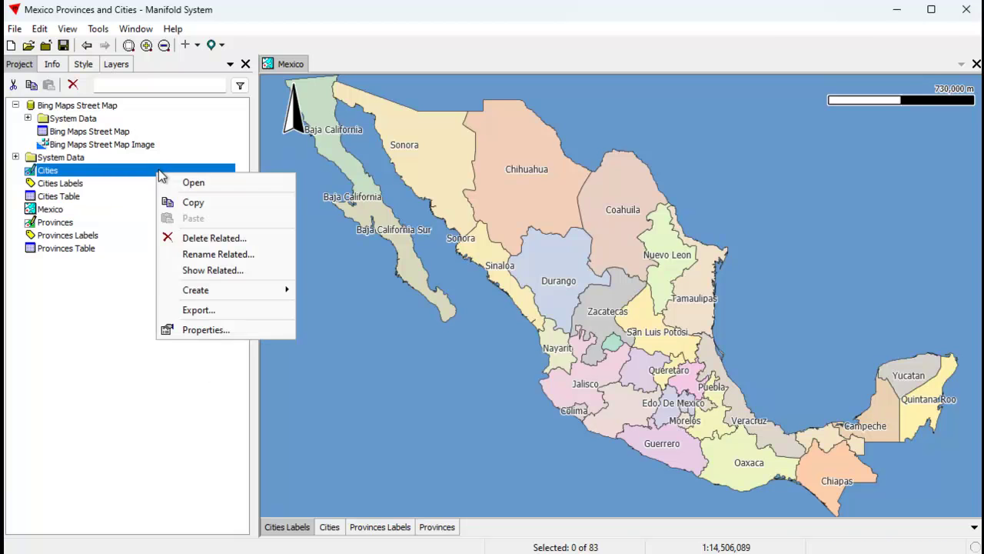
mouse_move(234, 291)
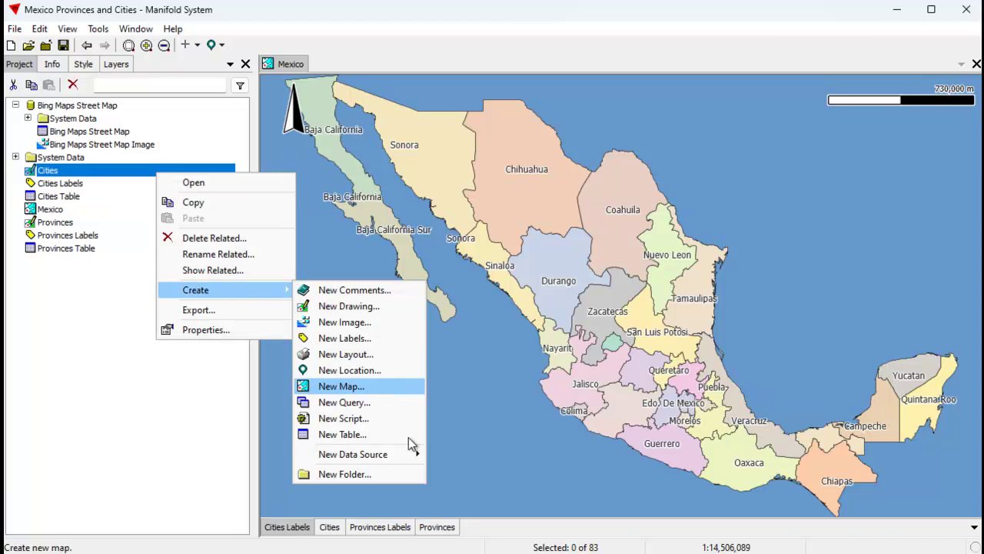
mouse_move(400, 454)
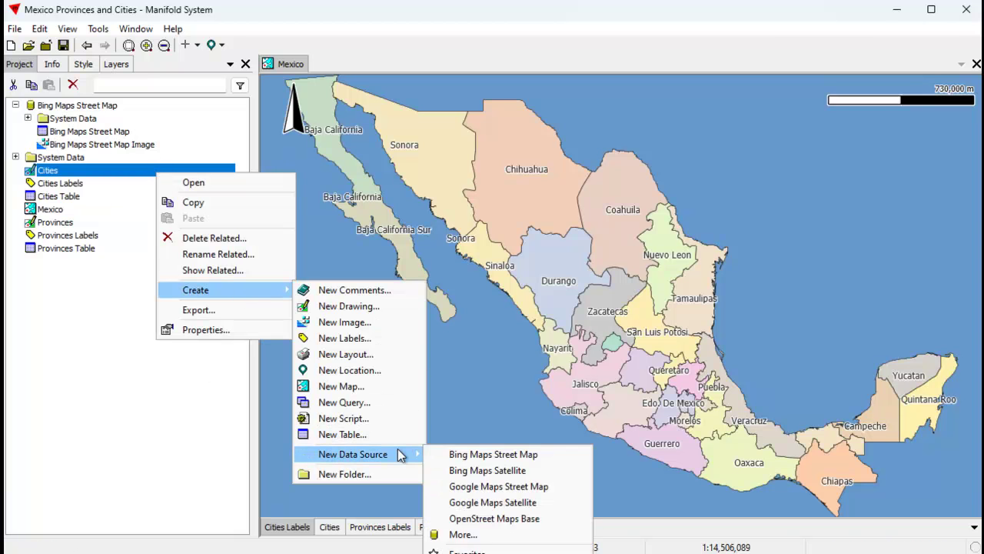
left_click(492, 502)
left_click(16, 157)
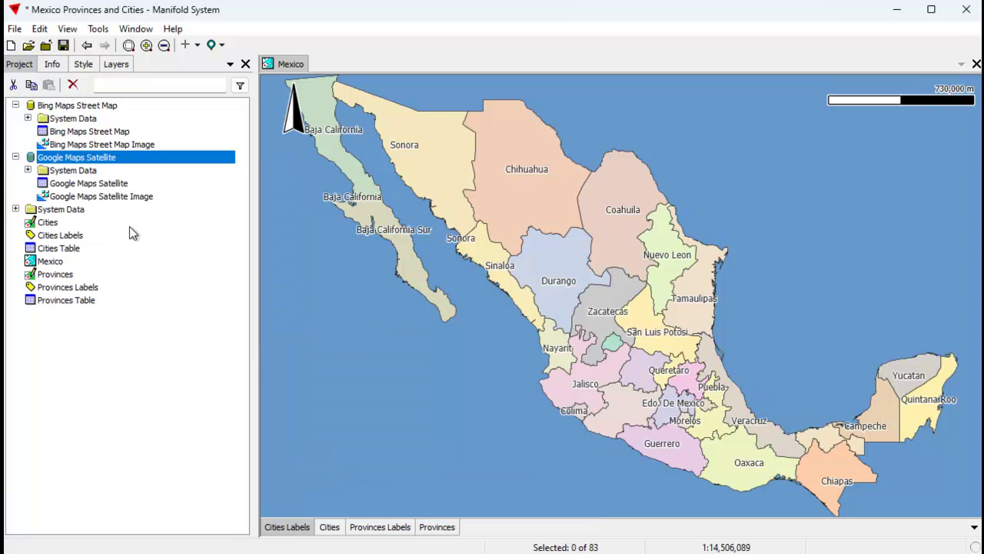
Step: Add the Google Maps Satellite Image to the Mexico map as a layer beneath Provinces
left_click(442, 527)
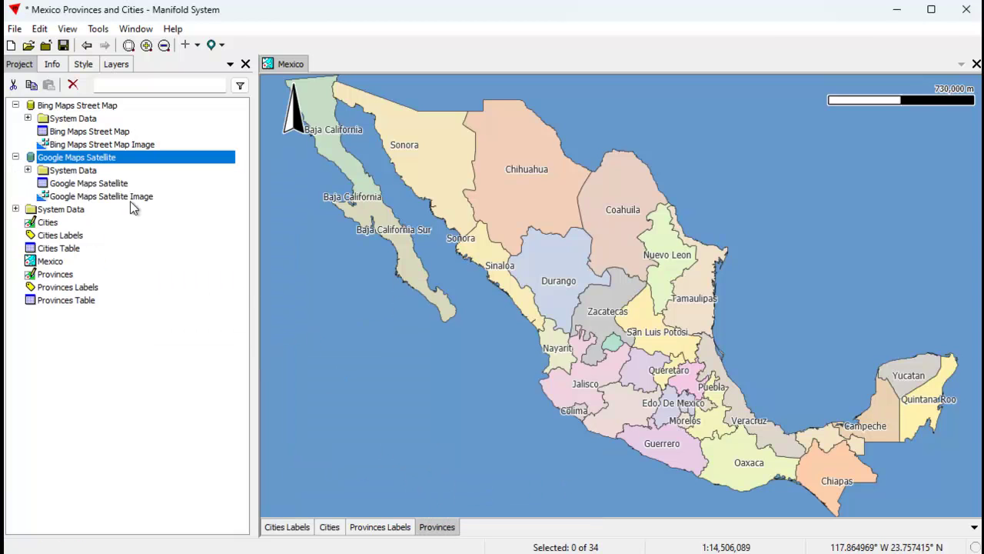
left_click(170, 201)
left_click_drag(173, 201, 745, 192)
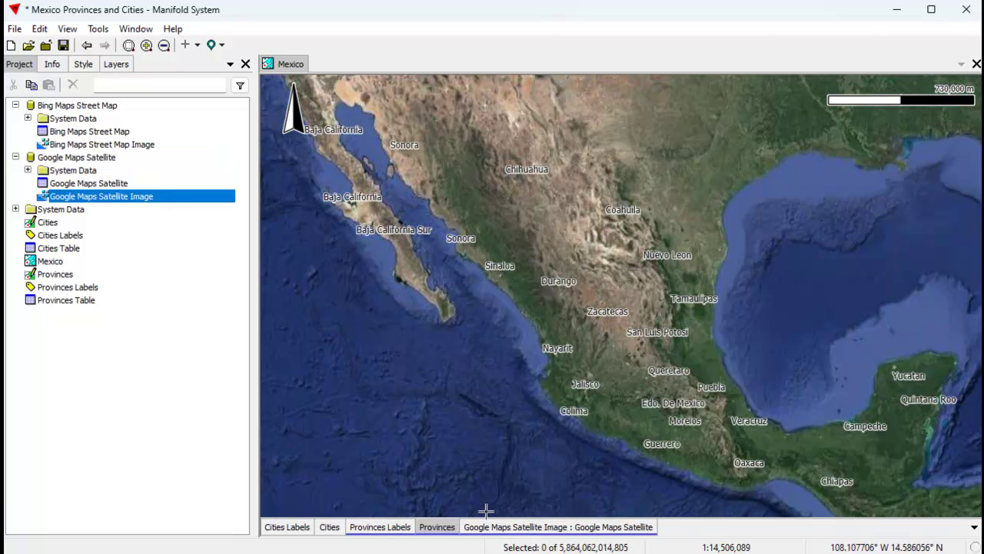
left_click_drag(486, 527, 642, 526)
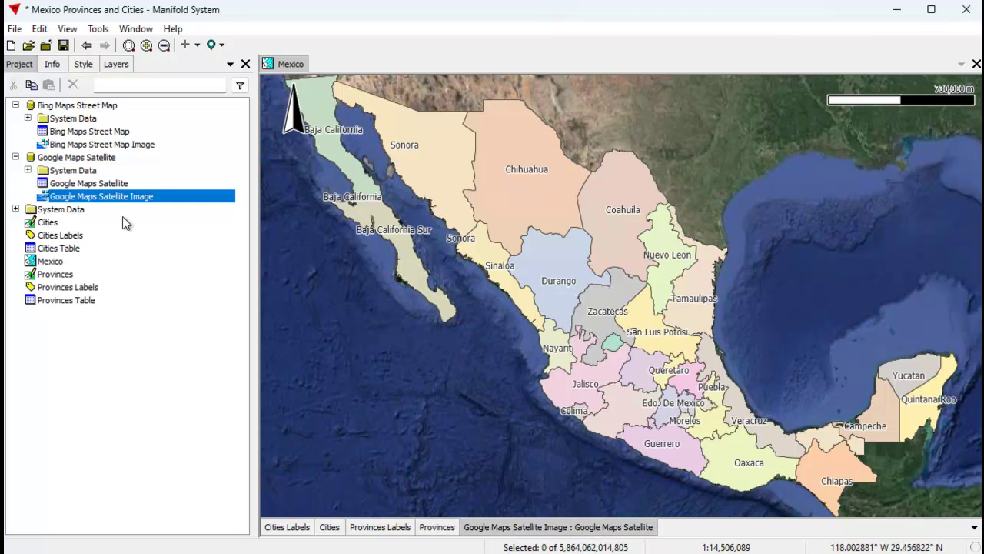
Step: Save the modified Mexico project and start a new empty project
left_click(64, 46)
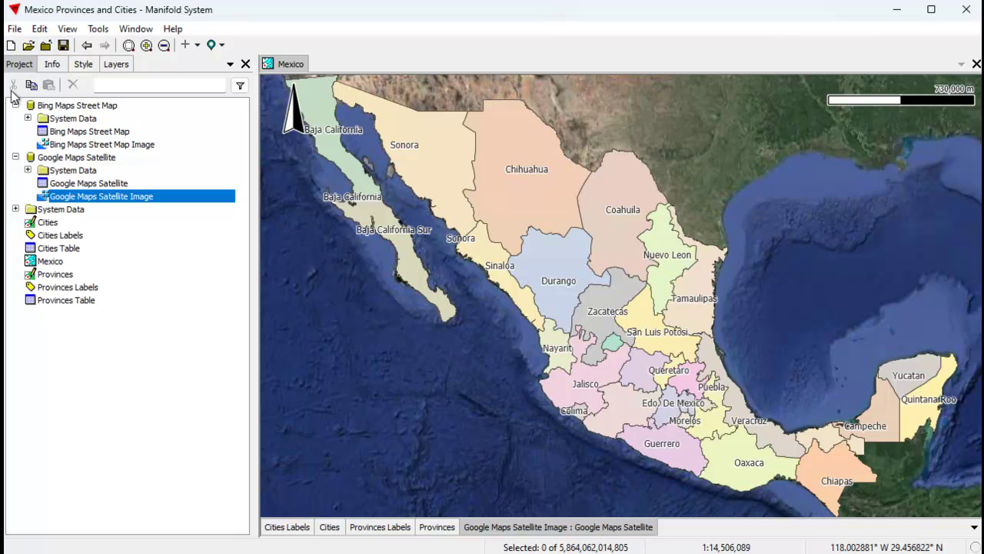
left_click(11, 45)
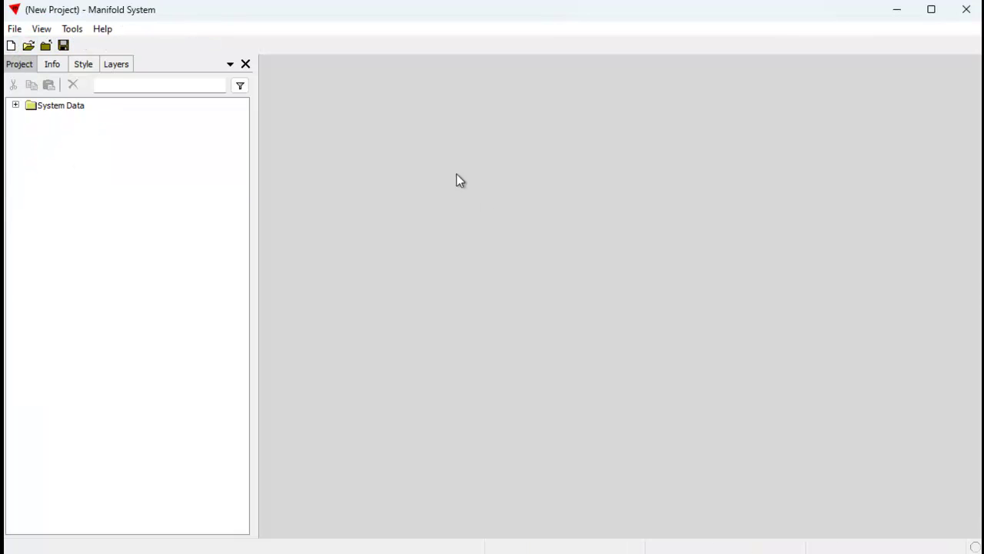
Step: Open the service manager, start the Mexico service and refresh the list of services
left_click(72, 29)
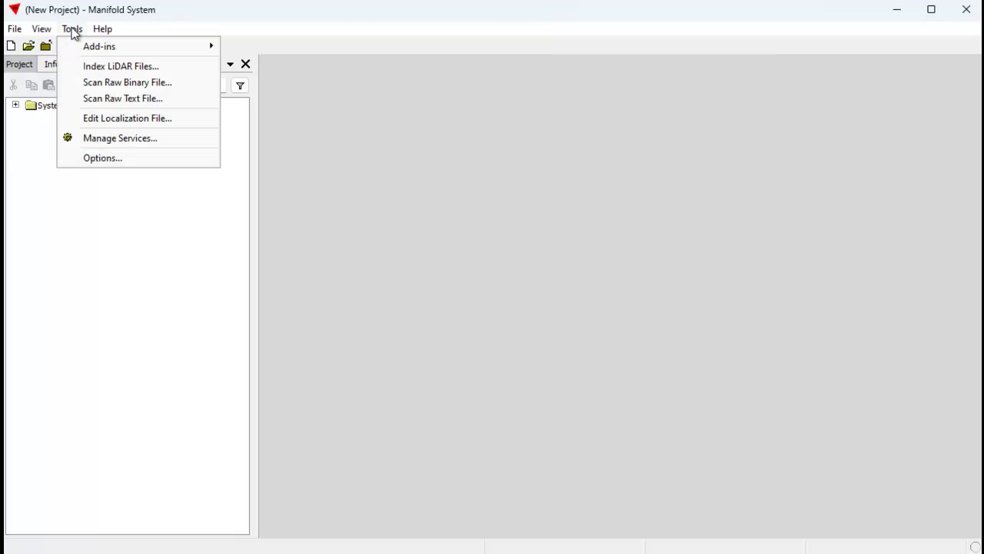
left_click(129, 137)
left_click_drag(660, 163, 730, 162)
left_click(562, 201)
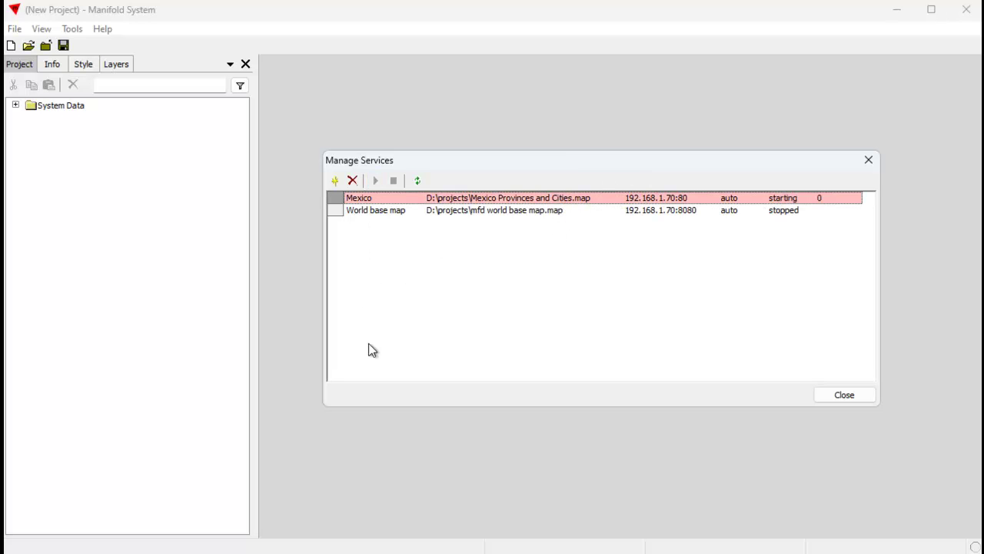
left_click(418, 182)
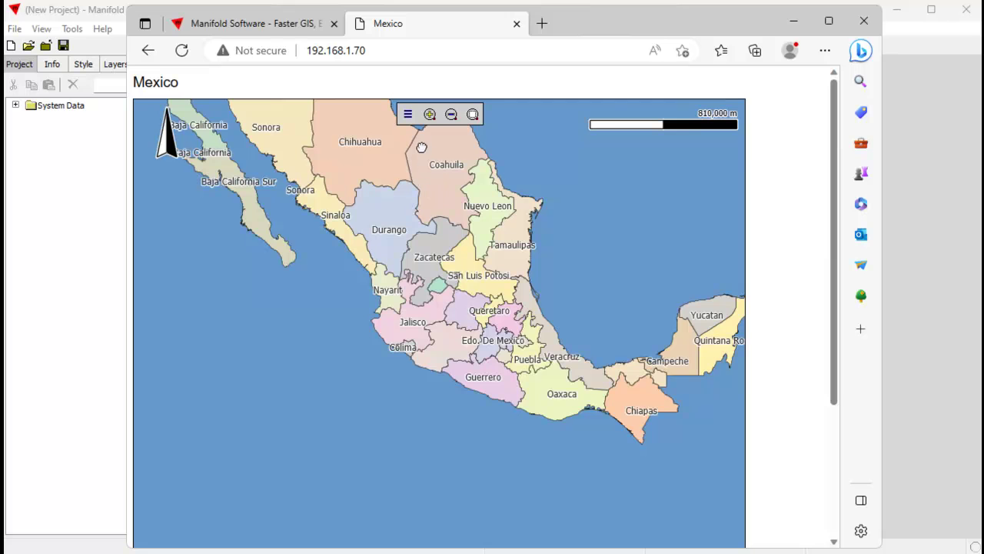
Step: Examine the served Mexico map in the web browser at several zooms and positions, checking the satellite background and city layers
left_click(430, 114)
scroll(479, 186, "down", 1)
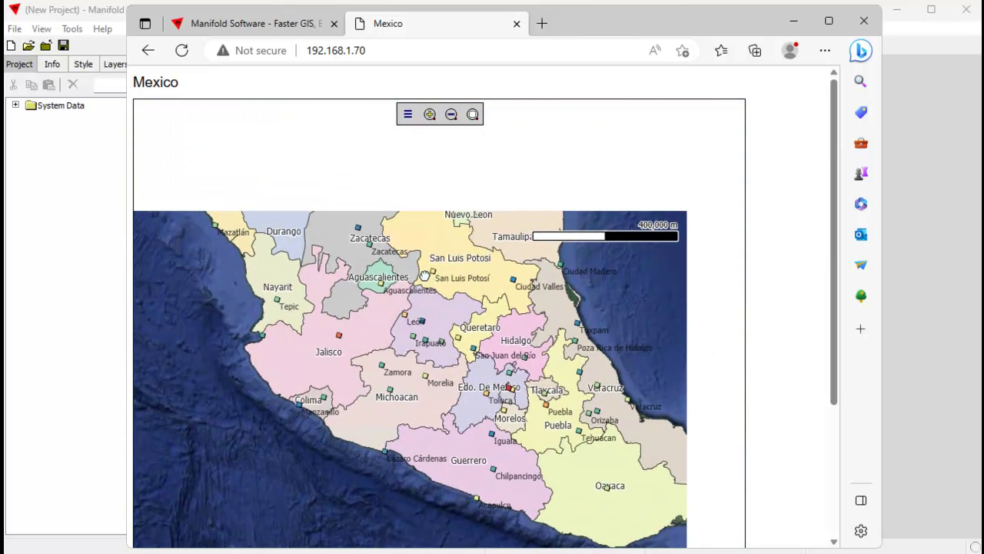
scroll(460, 207, "down", 1)
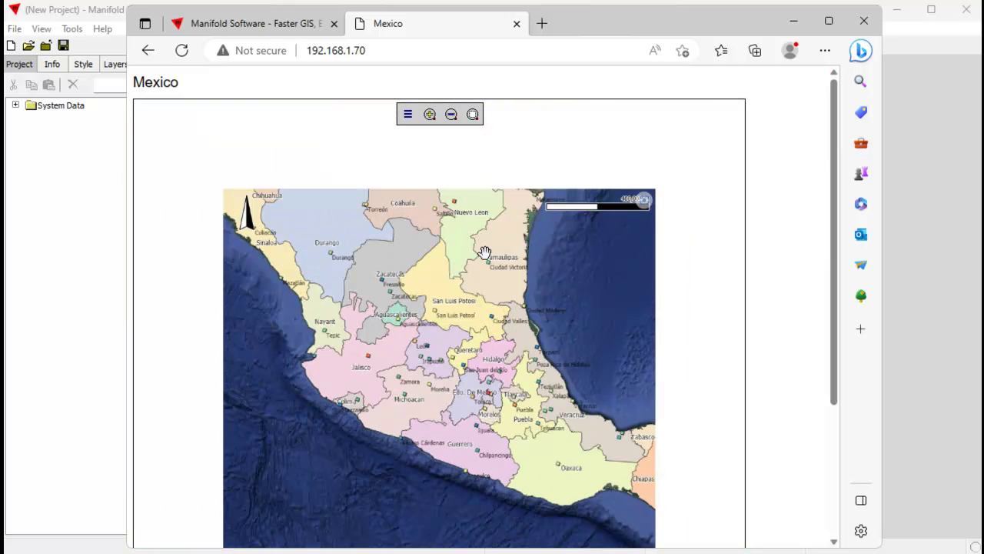
scroll(443, 220, "down", 1)
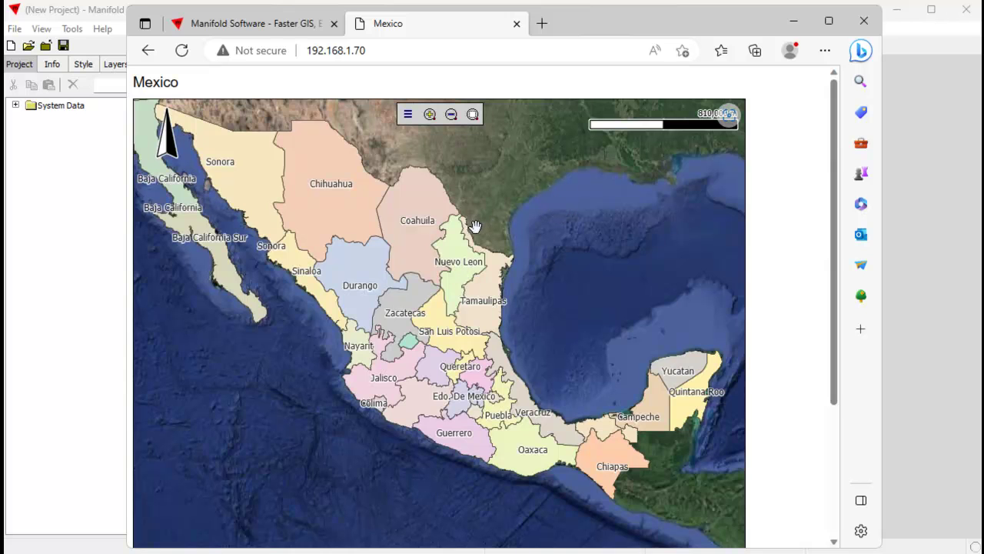
scroll(477, 224, "up", 1)
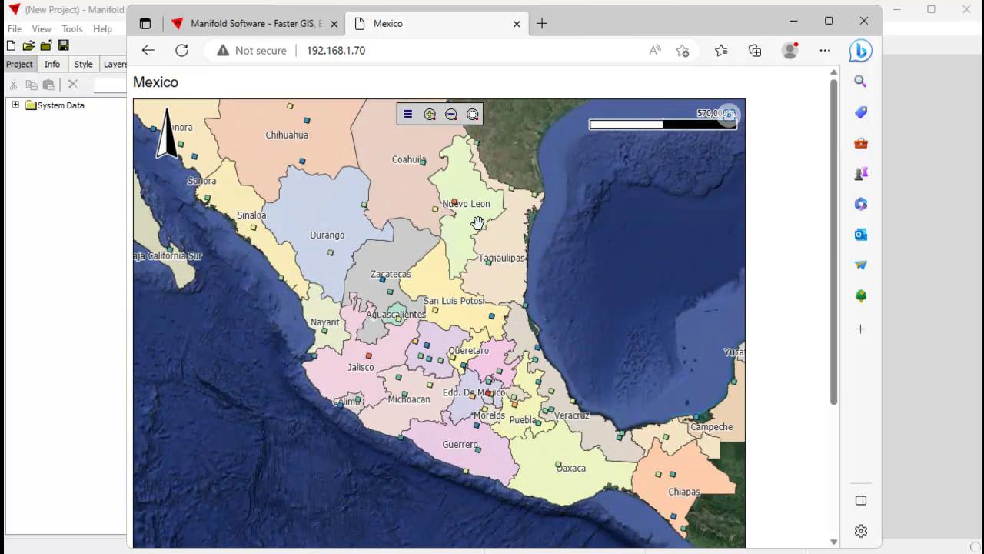
scroll(526, 206, "down", 1)
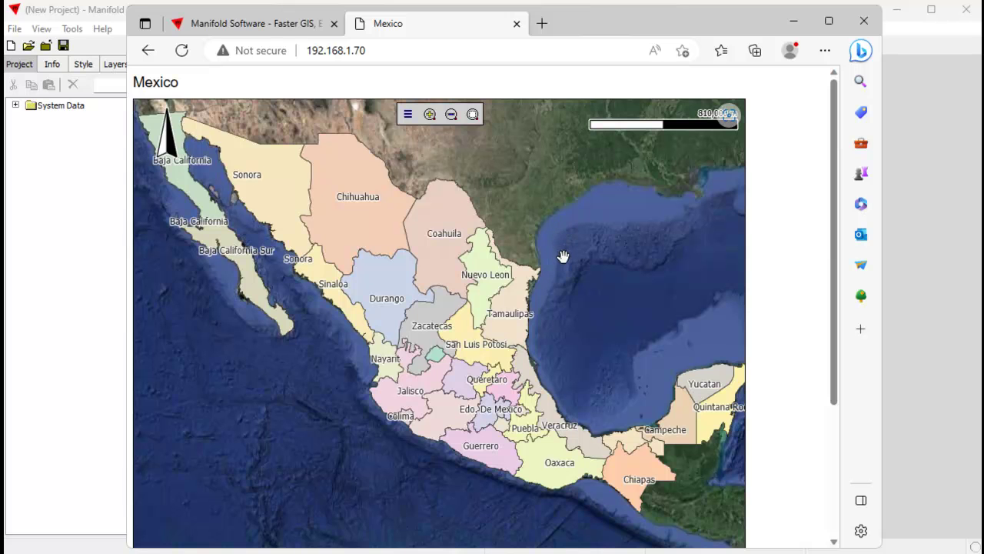
scroll(538, 224, "up", 1)
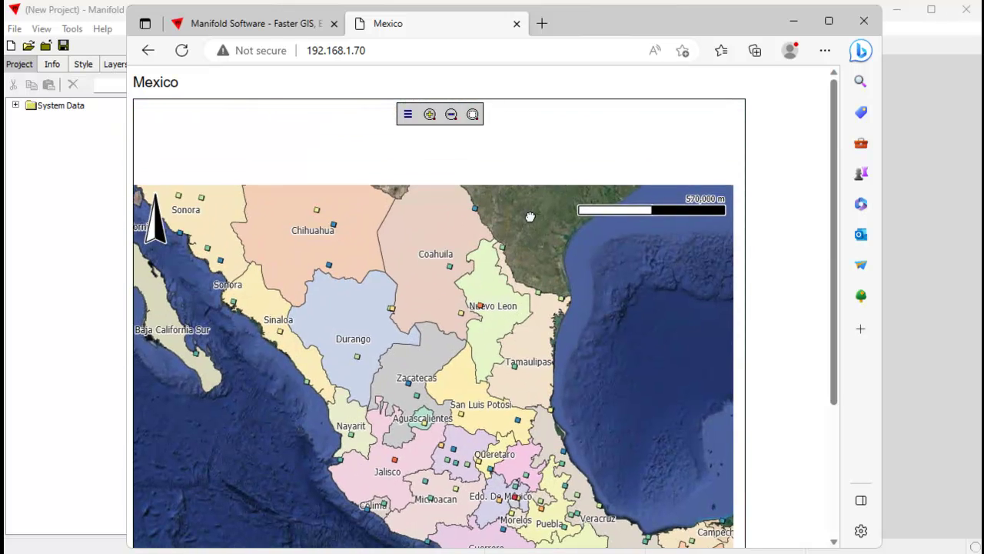
scroll(536, 204, "down", 1)
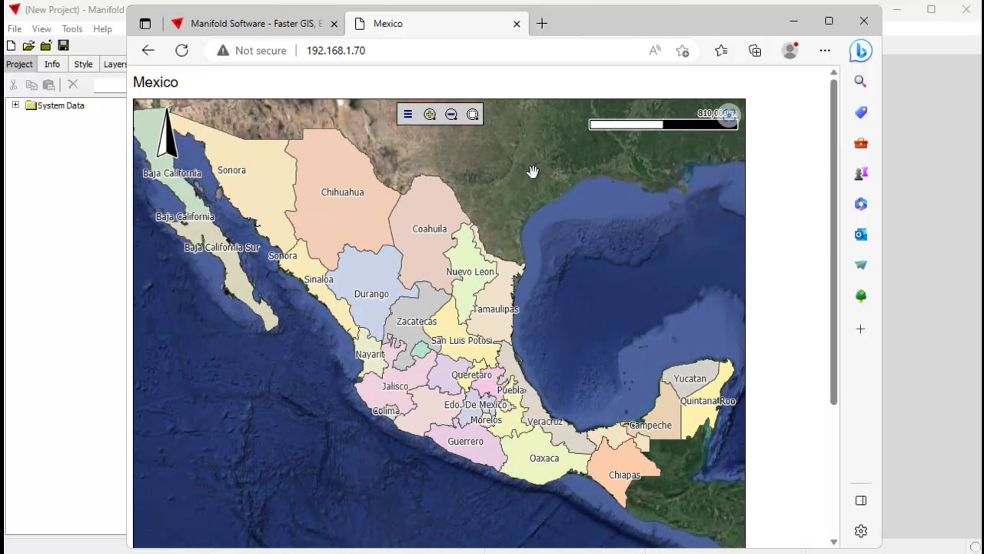
scroll(514, 198, "down", 1)
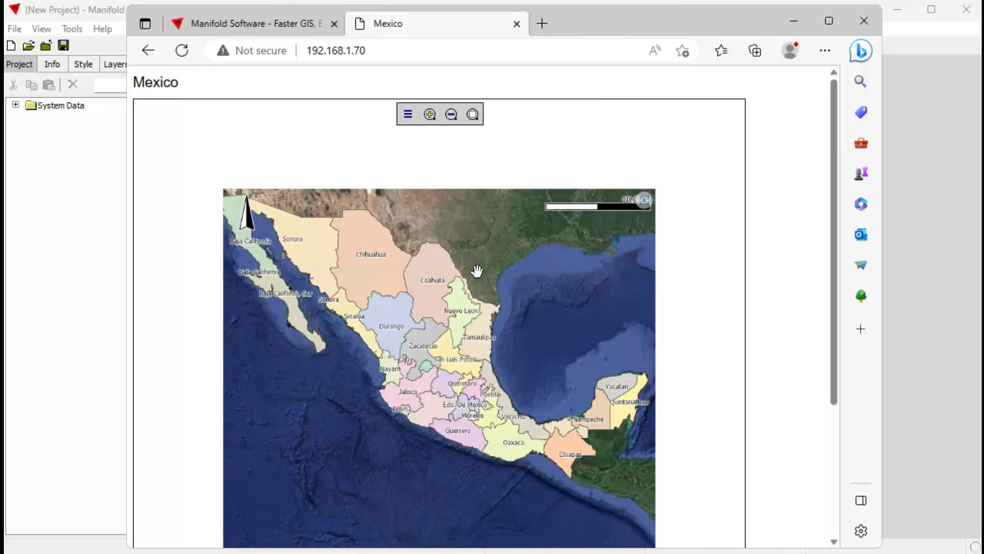
left_click_drag(469, 251, 474, 202)
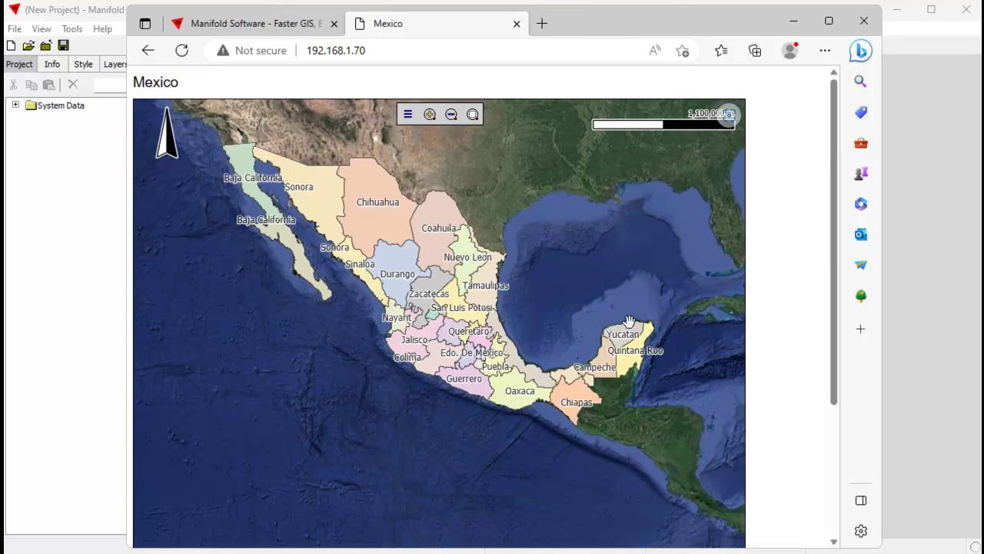
left_click_drag(521, 299, 525, 241)
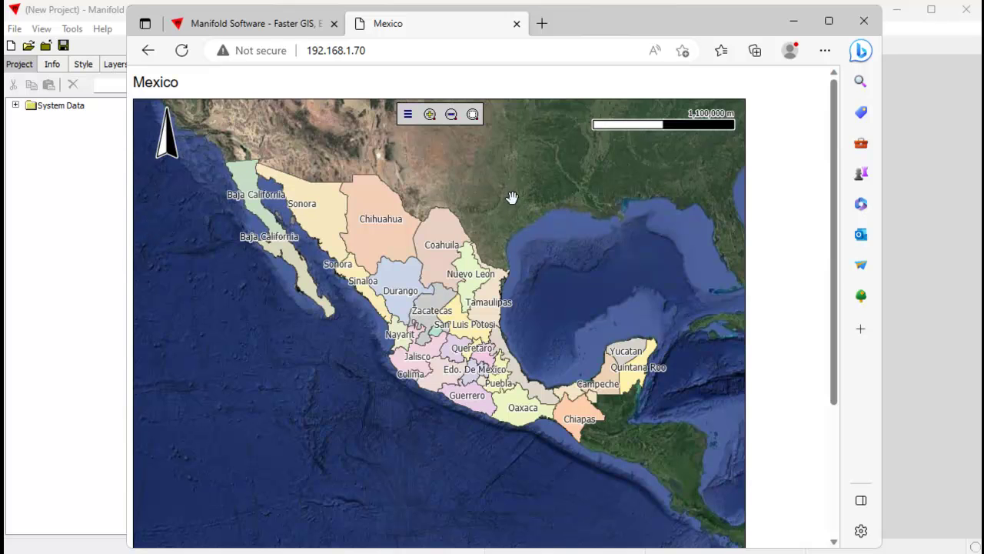
scroll(462, 238, "down", 1)
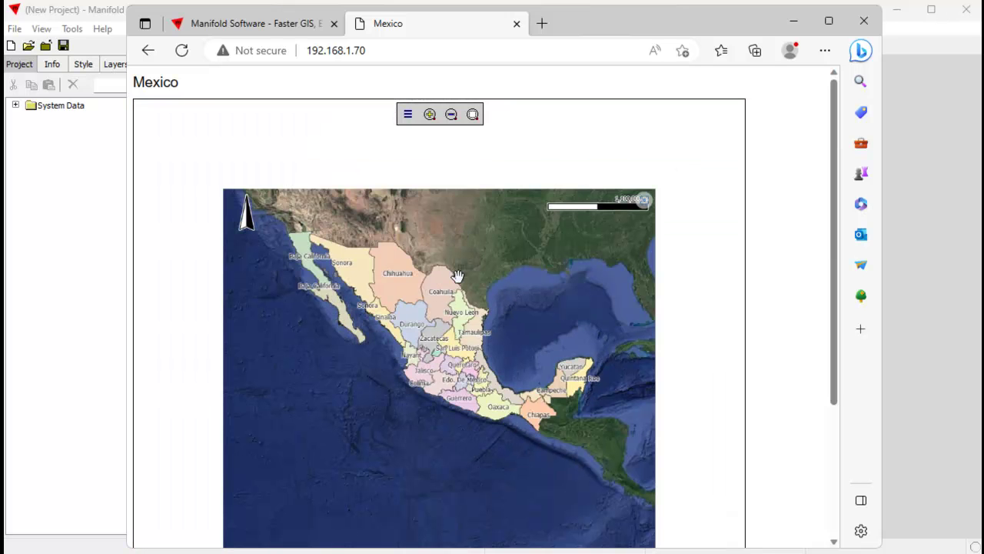
left_click_drag(415, 292, 419, 214)
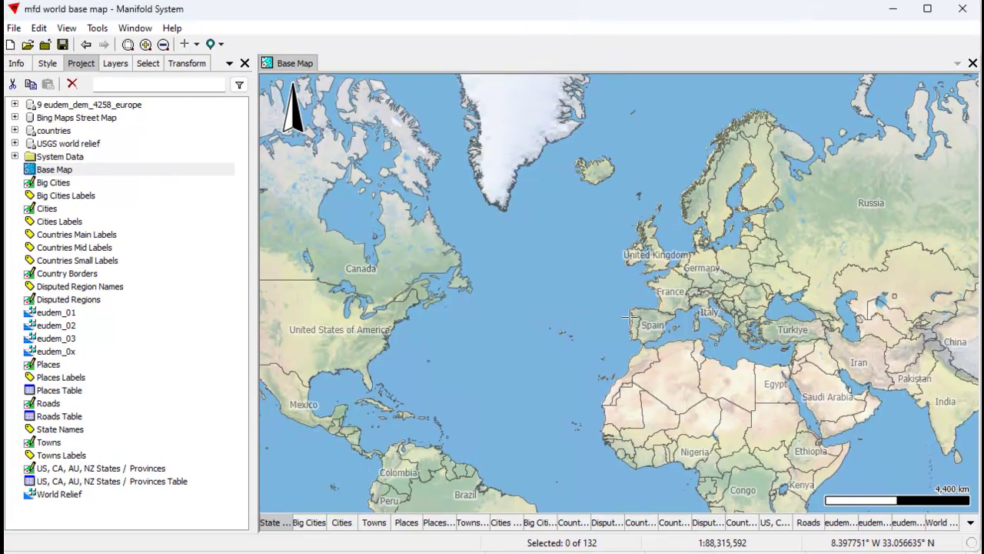
Step: Examine the world Base Map in Manifold at several zooms over Europe, including the zoom ranges set for its layers
scroll(602, 276, "down", 1)
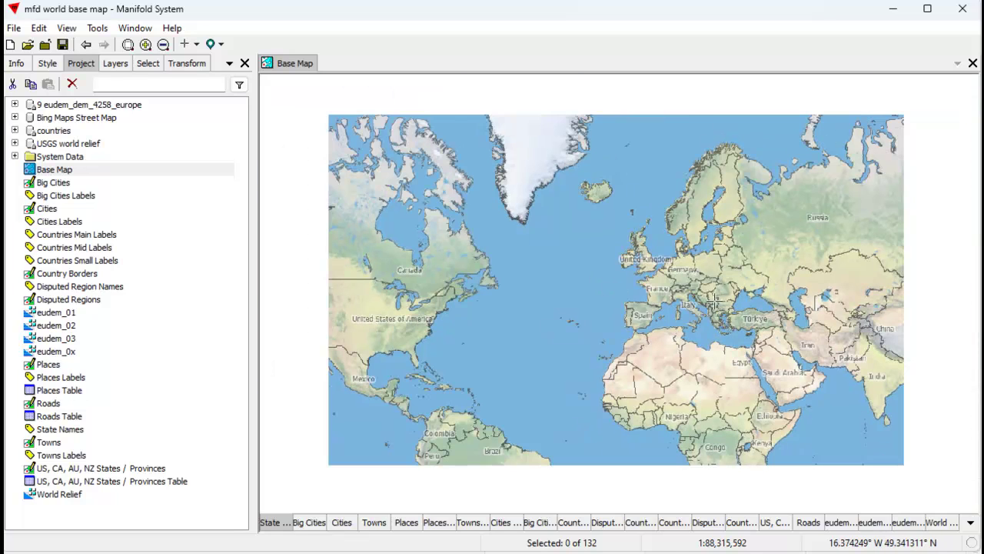
scroll(680, 300, "up", 1)
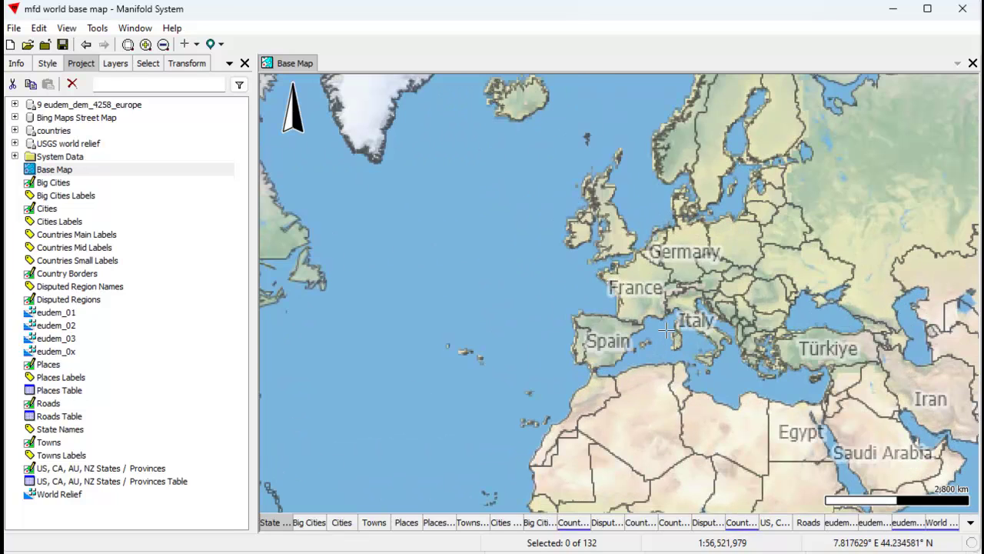
scroll(672, 290, "up", 1)
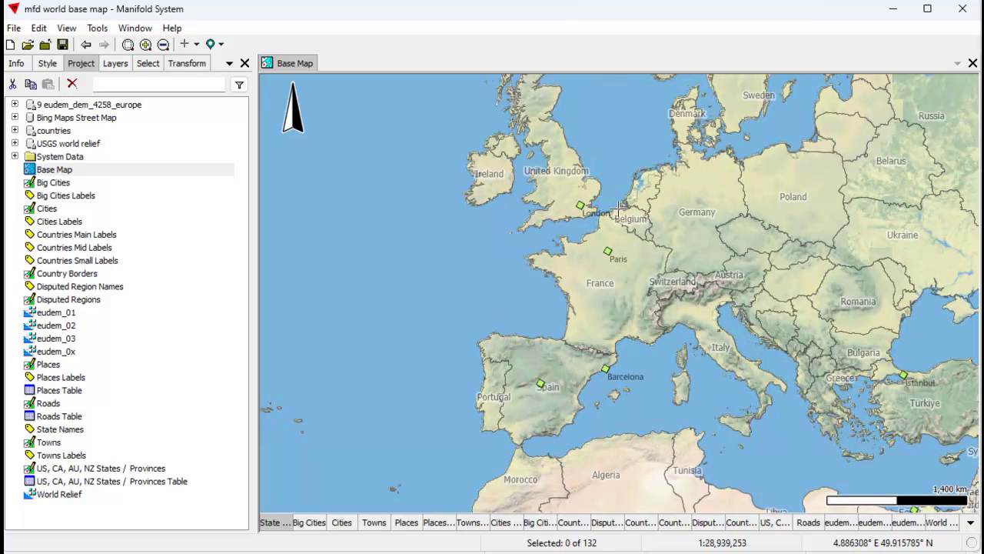
left_click(117, 65)
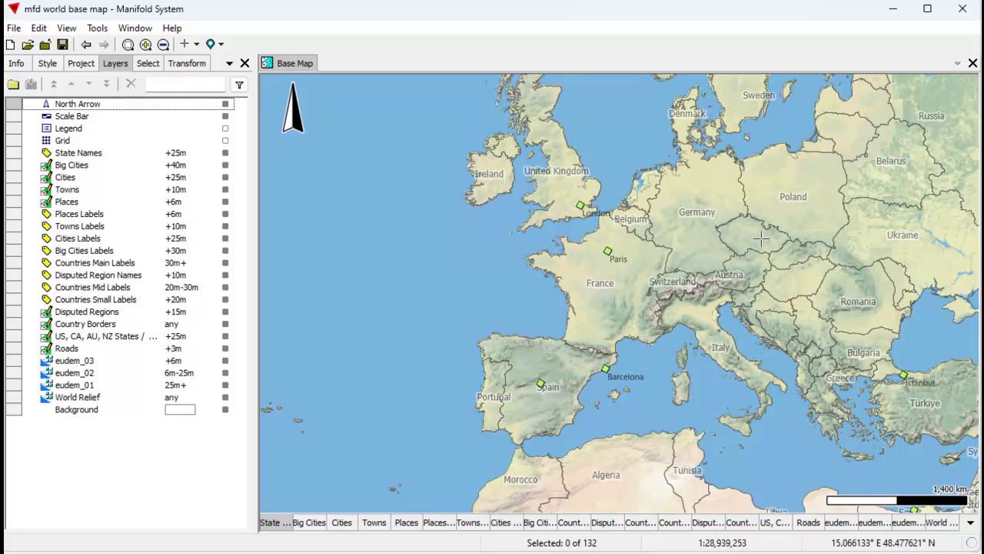
scroll(694, 302, "up", 2)
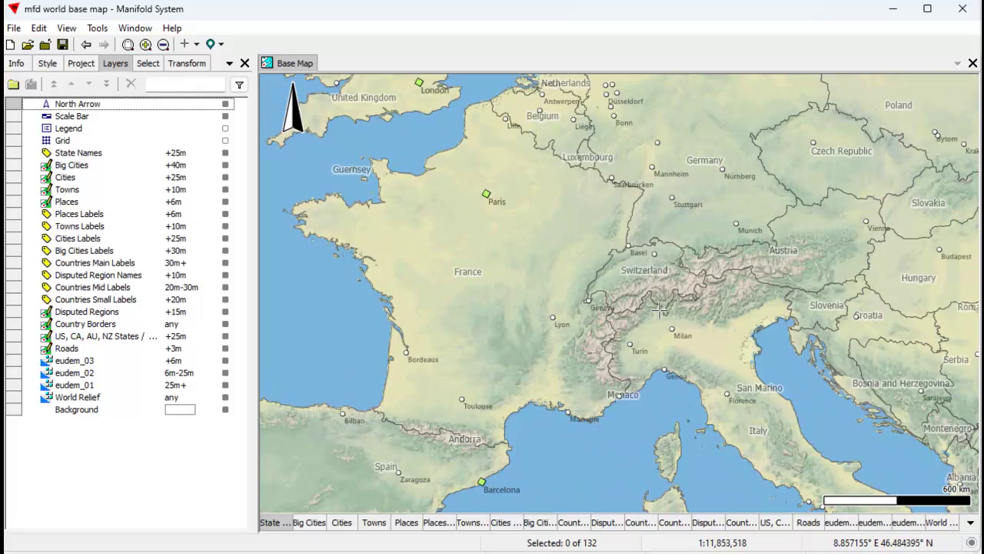
Step: Examine the Alps and surrounding Switzerland, Austria and northern Italy on the Base Map at several zooms, checking terrain relief, roads and place labels
scroll(656, 296, "up", 2)
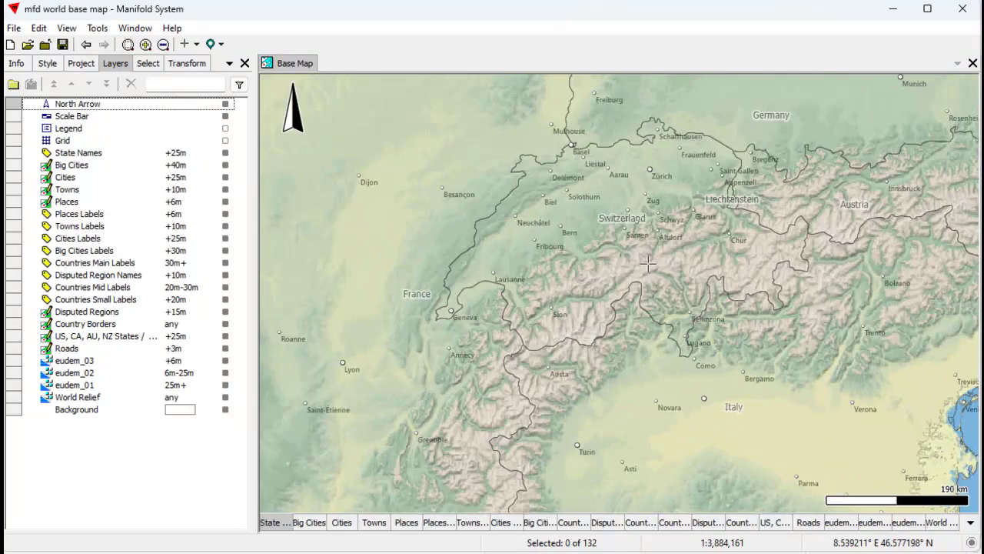
scroll(616, 210, "up", 2)
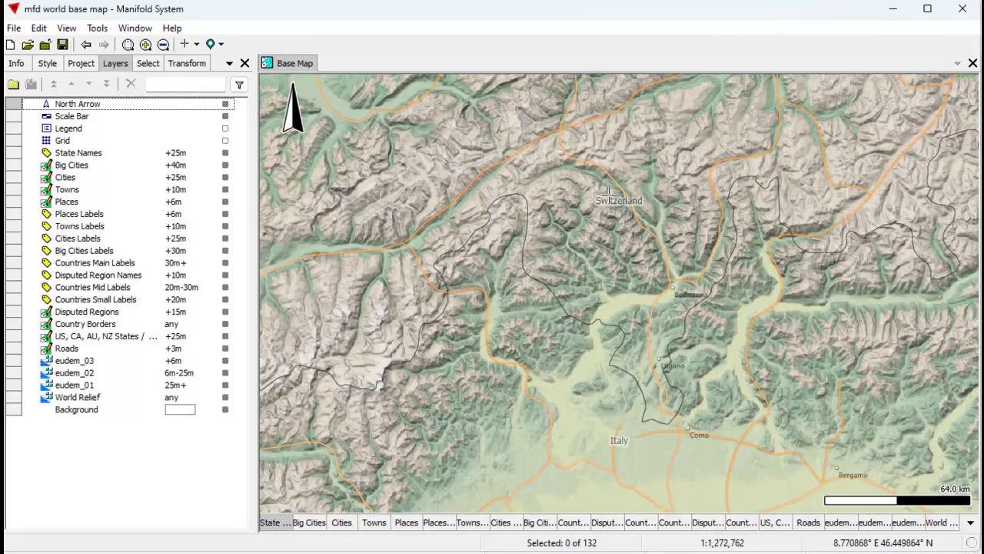
scroll(608, 200, "down", 2)
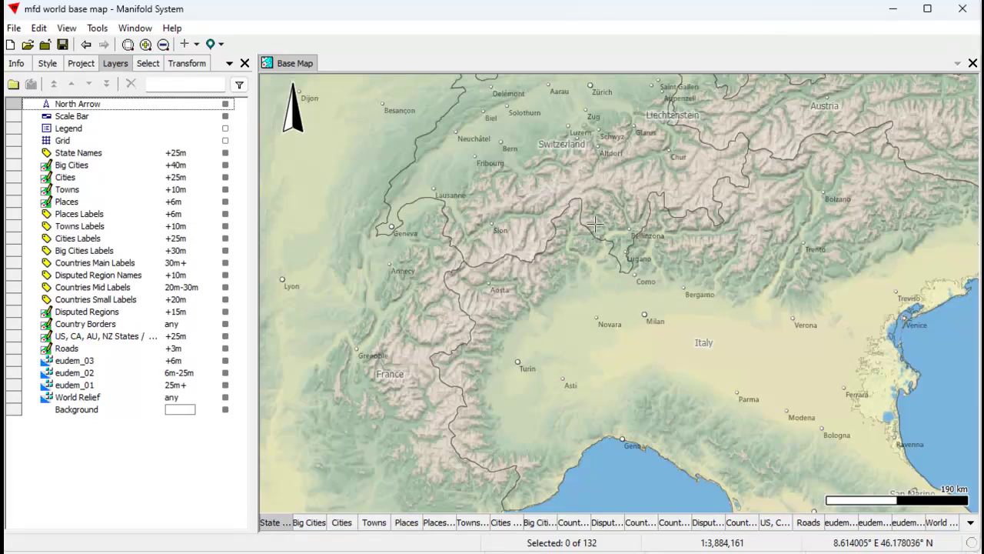
scroll(598, 192, "down", 2)
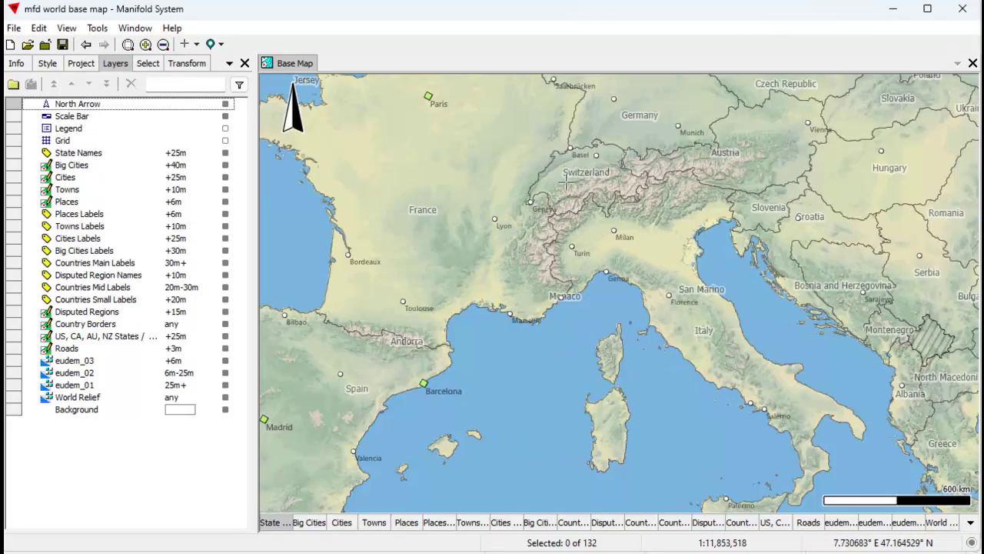
scroll(653, 214, "down", 1)
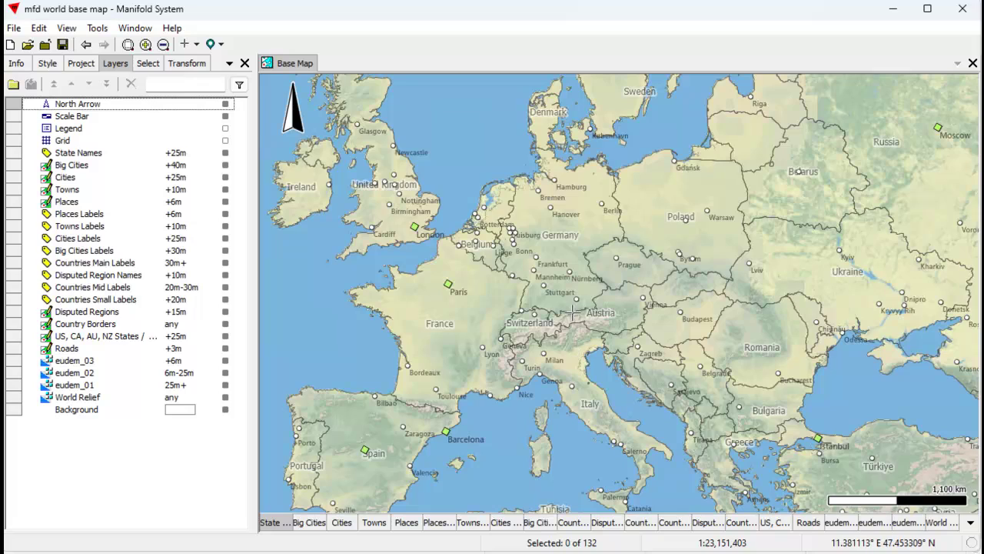
scroll(569, 315, "up", 2)
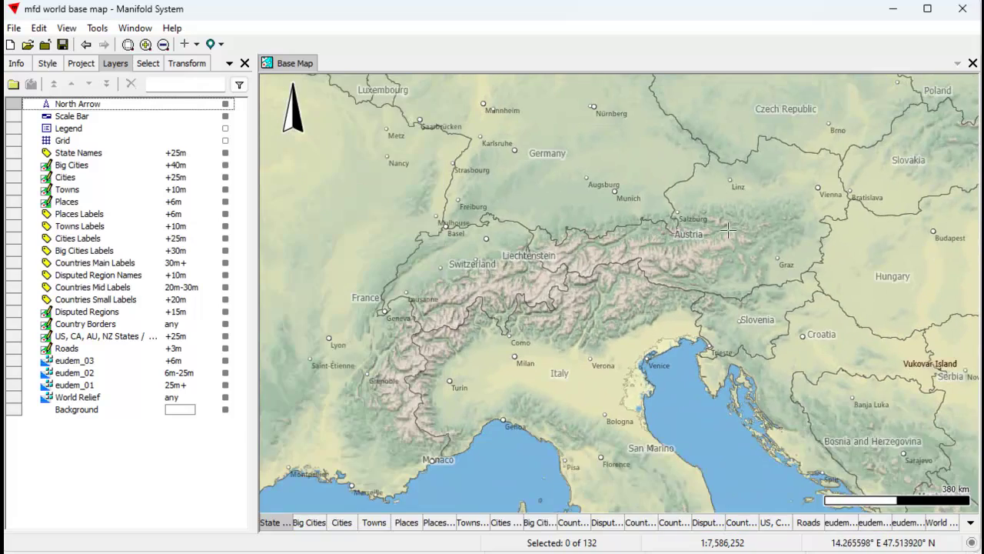
left_click_drag(727, 230, 705, 254)
left_click_drag(580, 264, 484, 266)
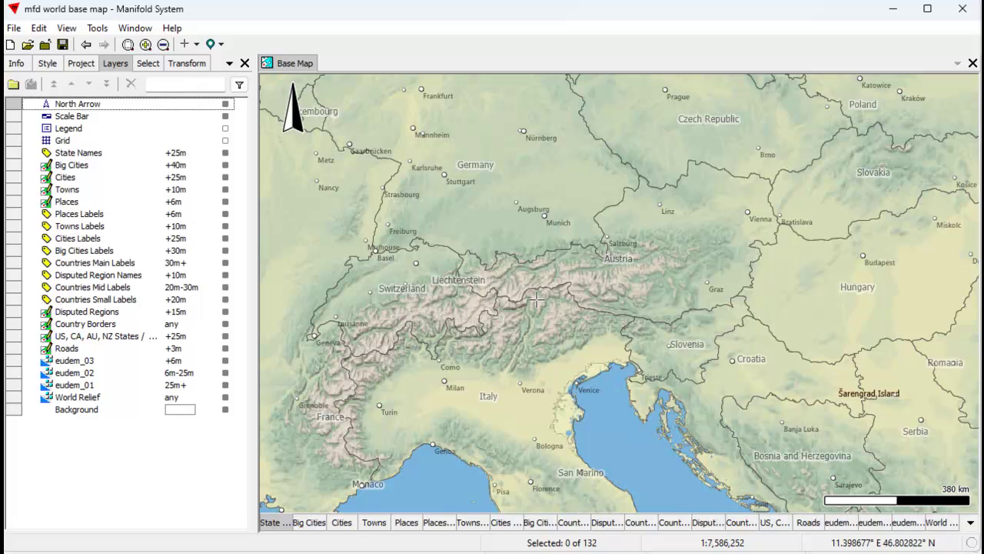
left_click_drag(529, 314, 559, 303)
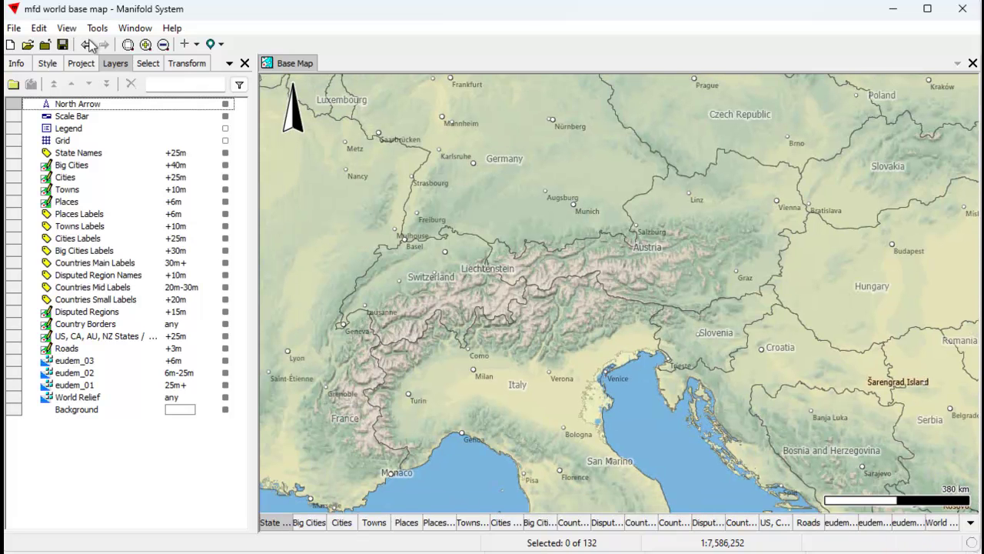
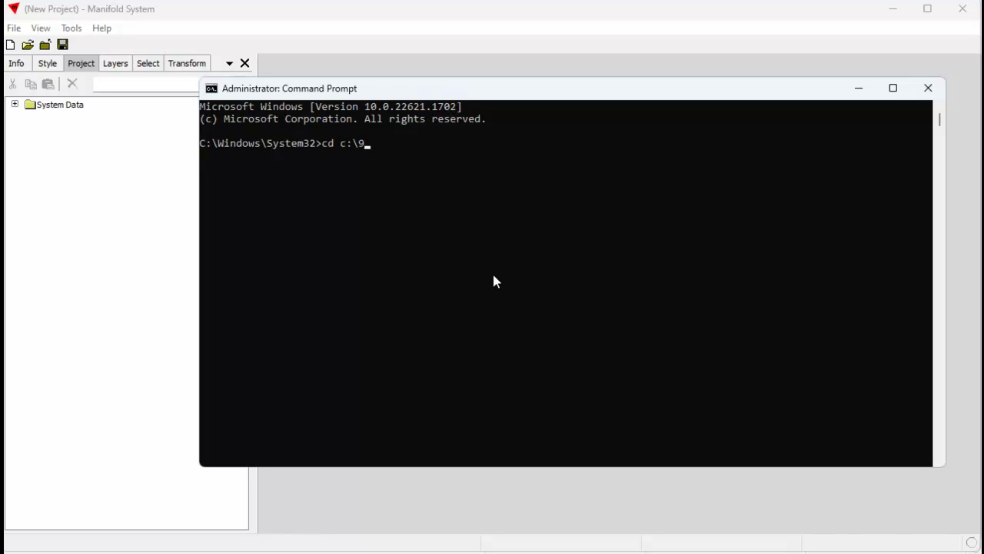
Step: Change the command prompt's working folder to c:\9 and list its contents
key("Return")
type("di8r")
key("BackSpace")
key("BackSpace")
type("r")
key("Return")
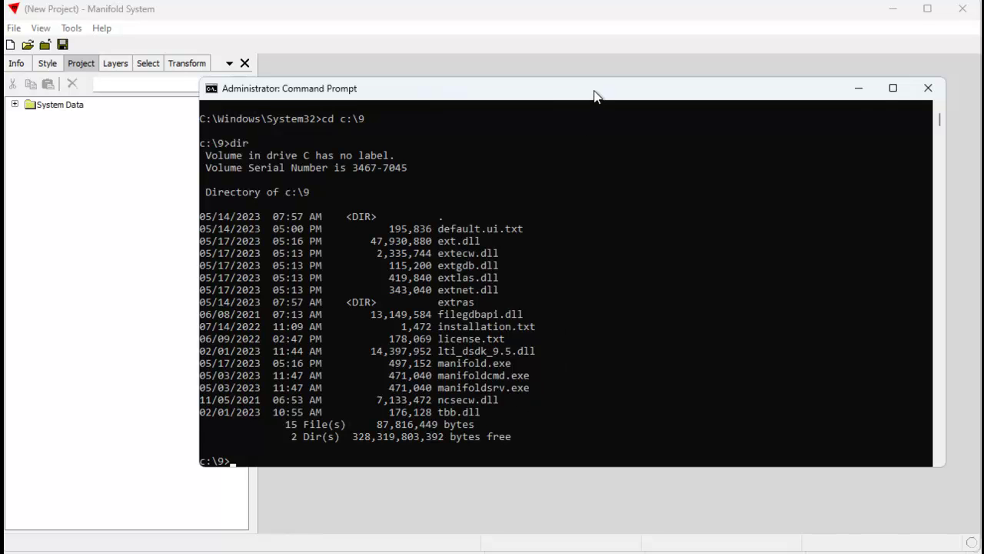
Step: Start manifoldsrv as an HTTP server at 192.168.1.70, port 8080, serving the component "Base Map" from D:\projects\mfd world base map.map
left_click_drag(595, 95, 595, 67)
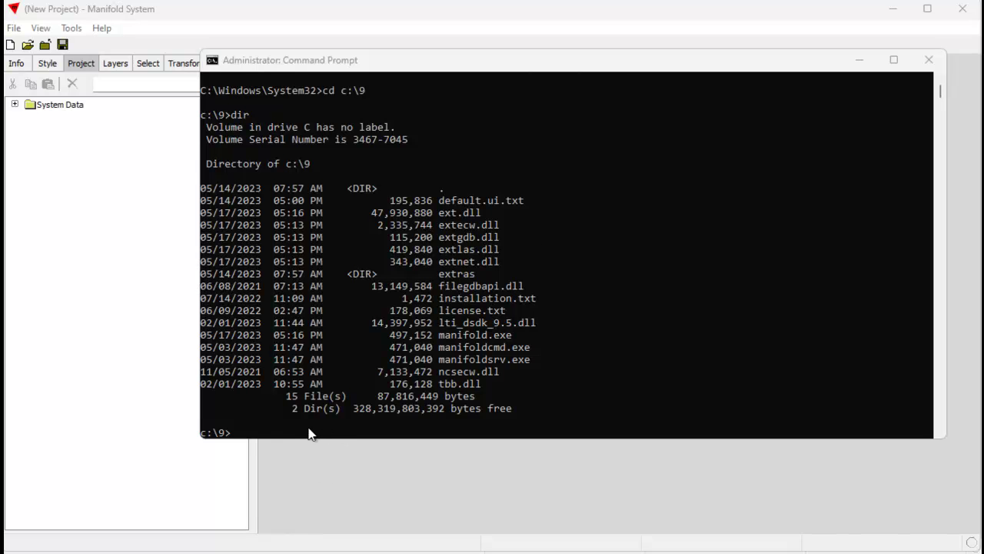
left_click_drag(489, 61, 484, 49)
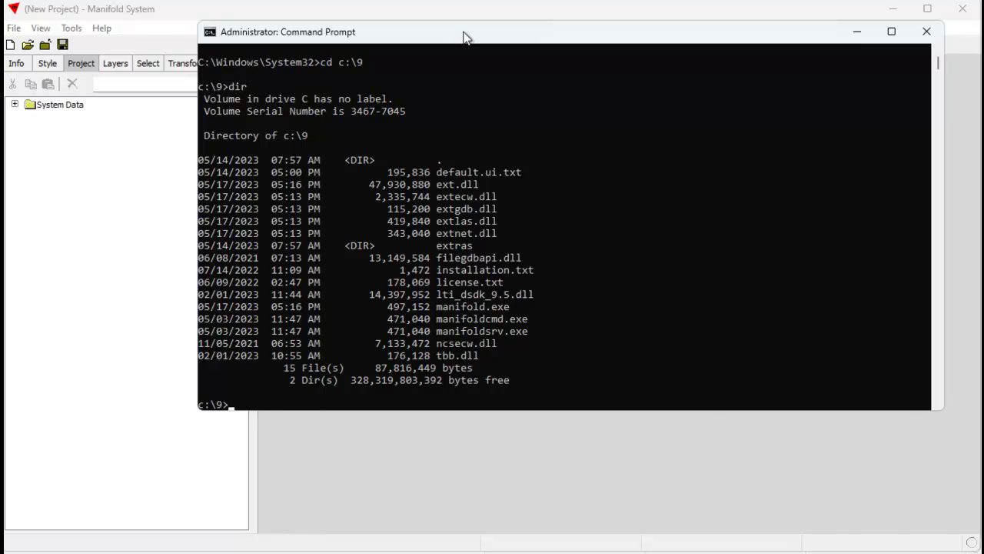
type("manifoldsrv -type:http -addr:192.168.1.70 -port:8080 -component:\"Base Map\" \"D:\\projects\\mfd world base map.map\"")
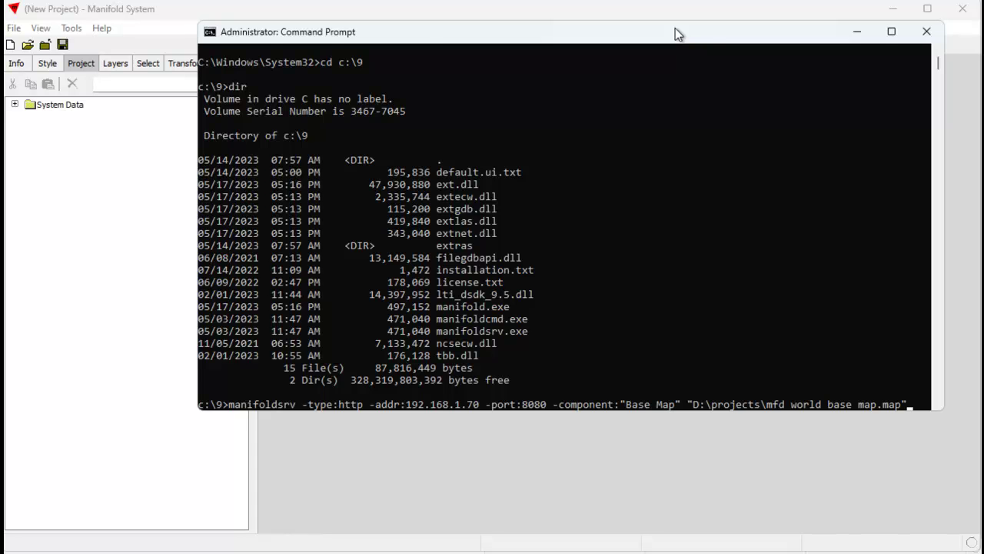
key("Return")
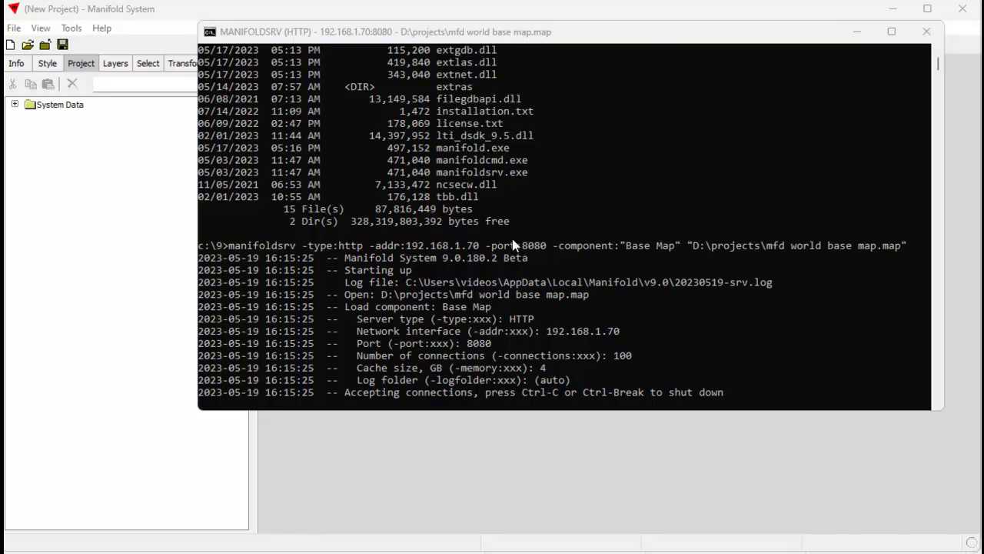
left_click_drag(650, 33, 645, 67)
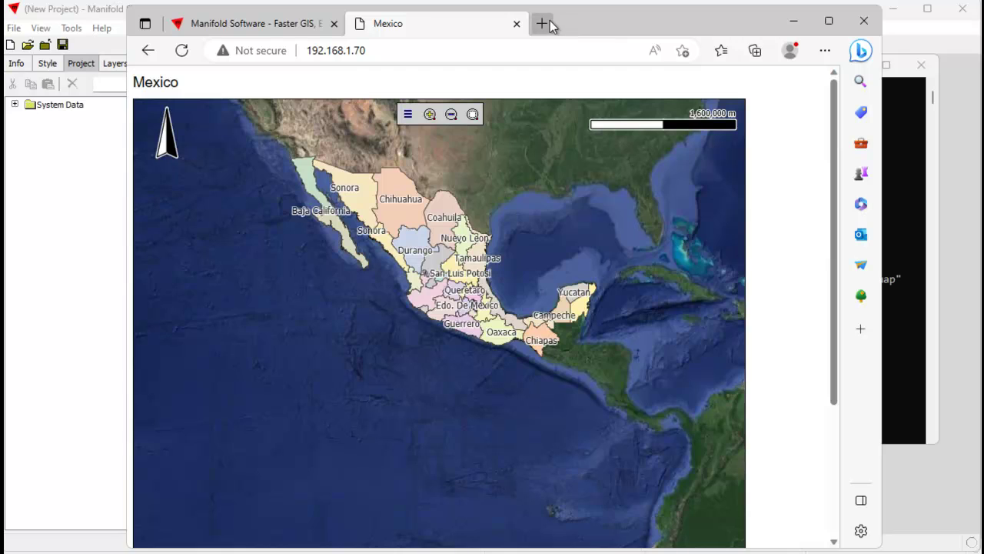
left_click(542, 24)
left_click(374, 48)
type("http://192.168.1.70:8080")
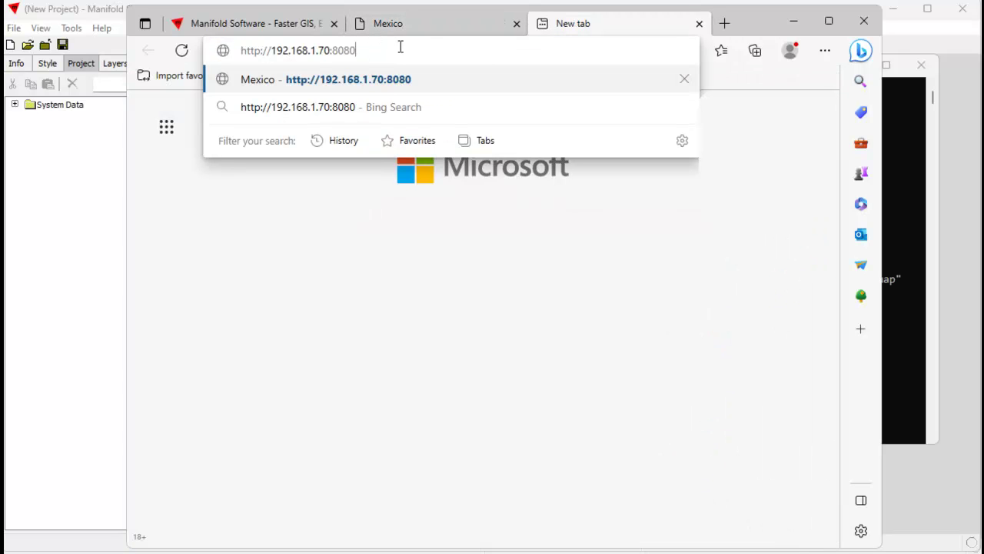
key("Return")
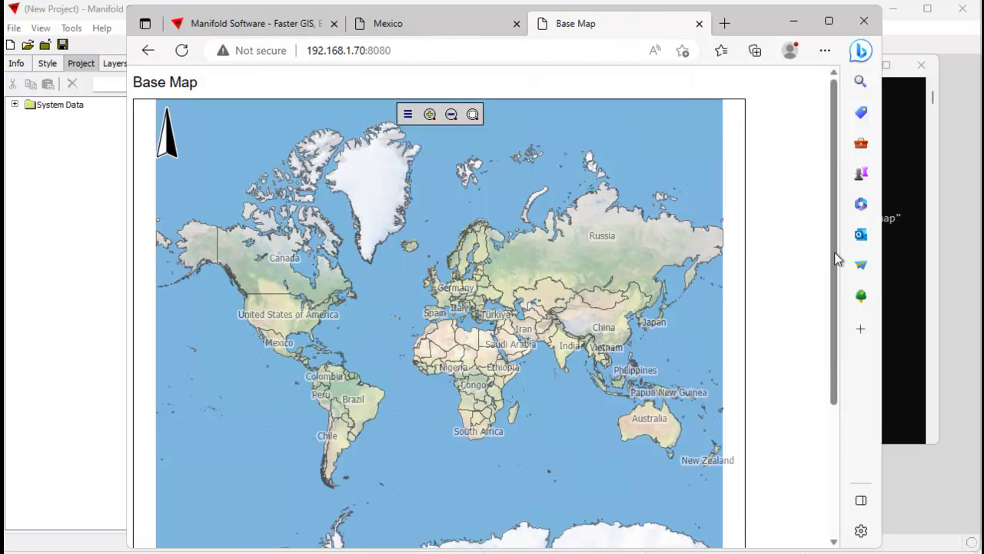
Step: Examine the served Base Map in the browser over Europe and North Africa at several zooms, checking how layers and labels change with scale
left_click_drag(836, 257, 822, 223)
scroll(450, 300, "up", 1)
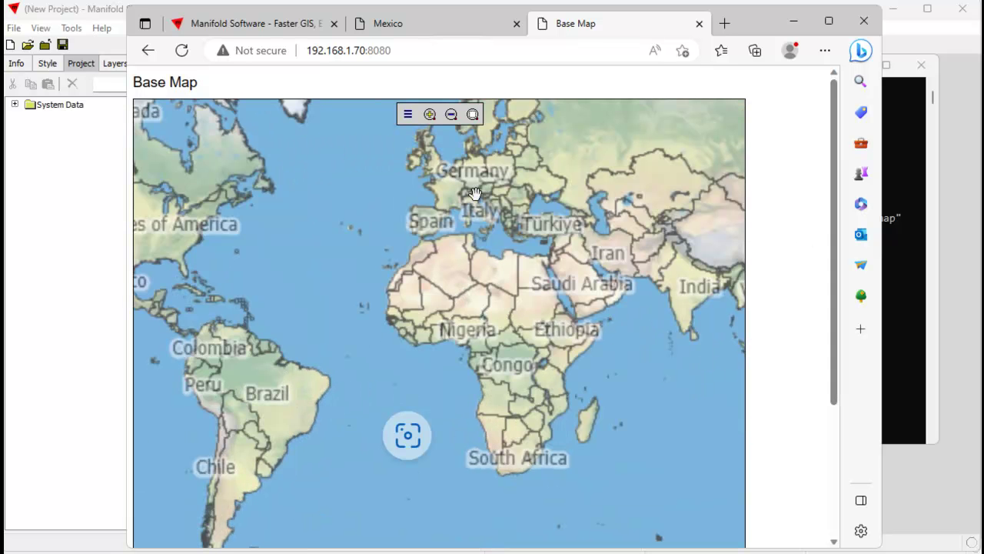
left_click_drag(411, 204, 444, 277)
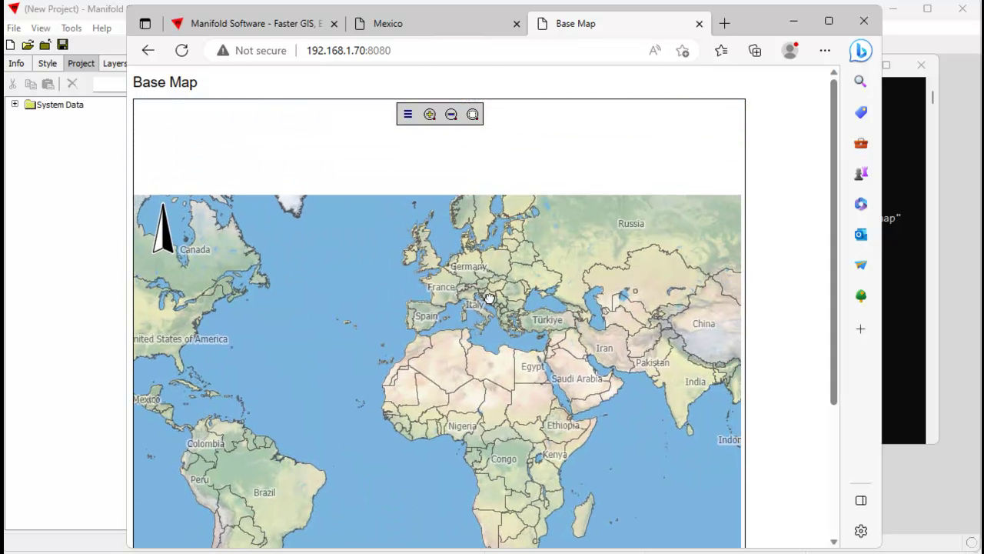
scroll(450, 279, "up", 2)
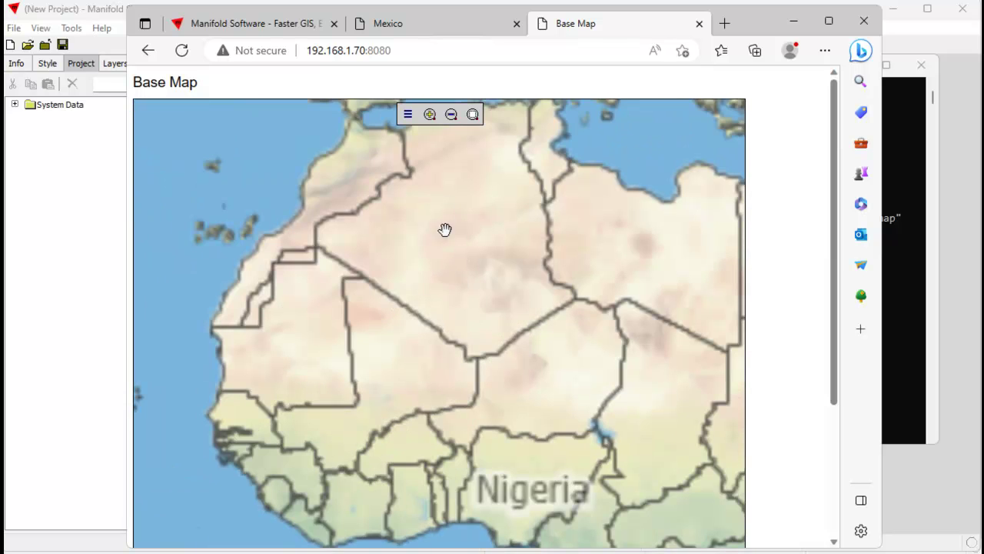
left_click_drag(443, 269, 454, 282)
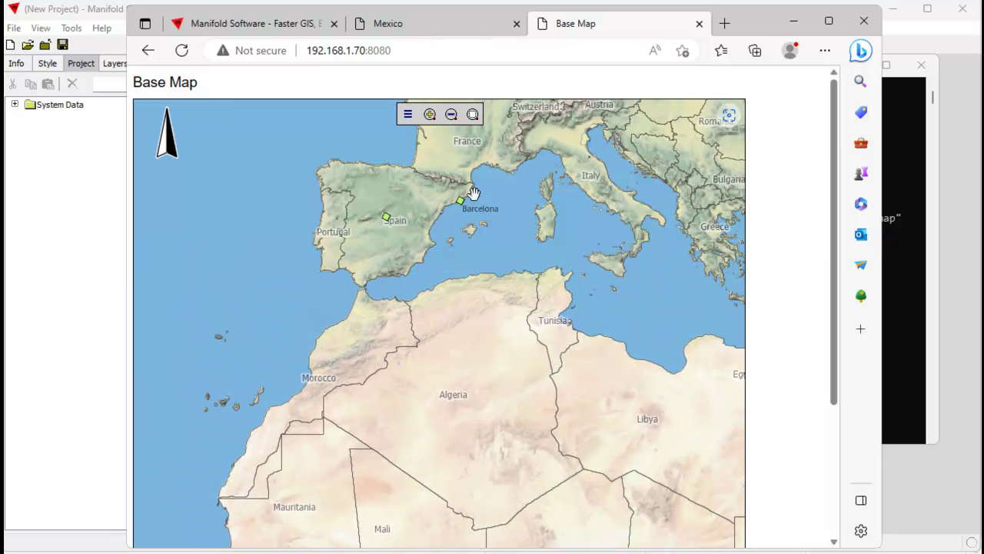
left_click_drag(465, 192, 473, 380)
left_click_drag(561, 275, 539, 353)
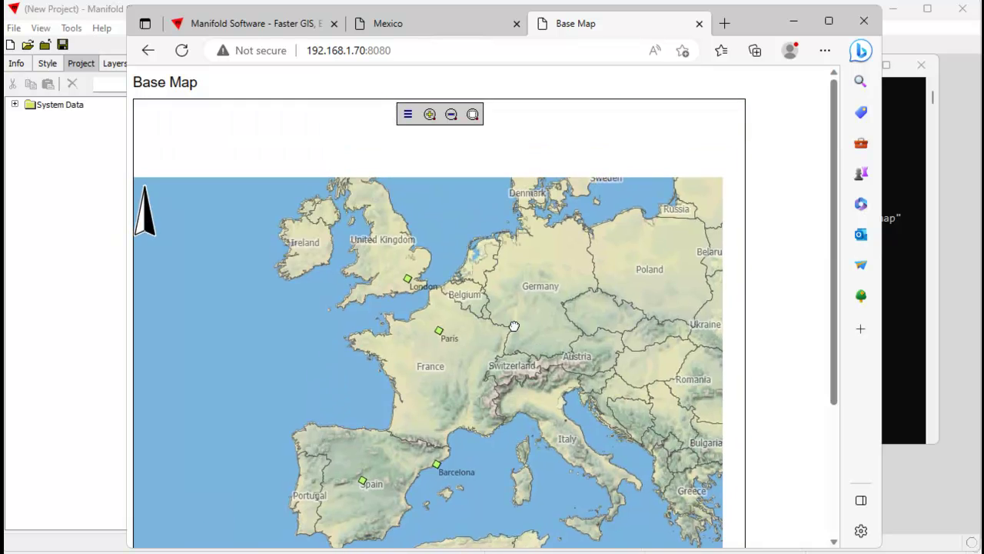
scroll(510, 403, "up", 2)
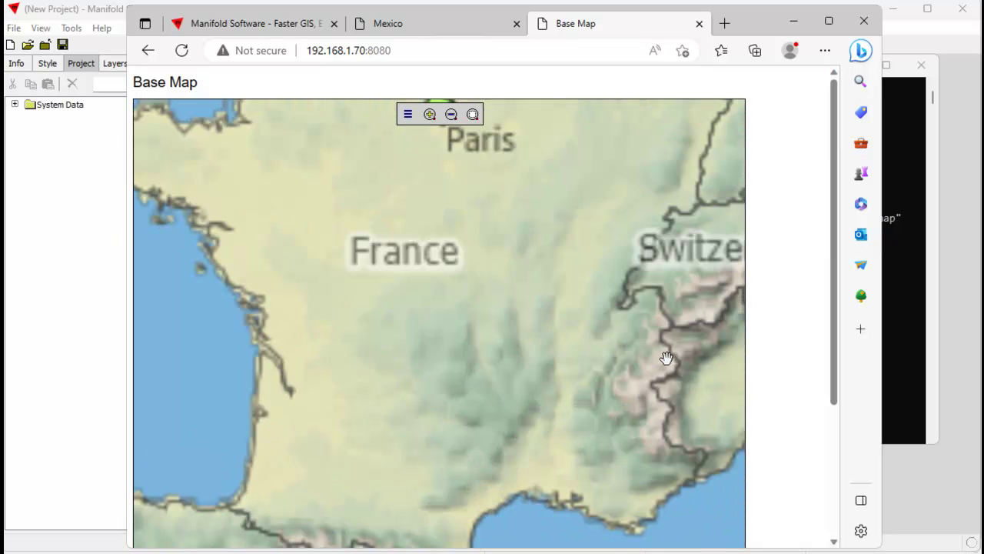
scroll(466, 257, "down", 3)
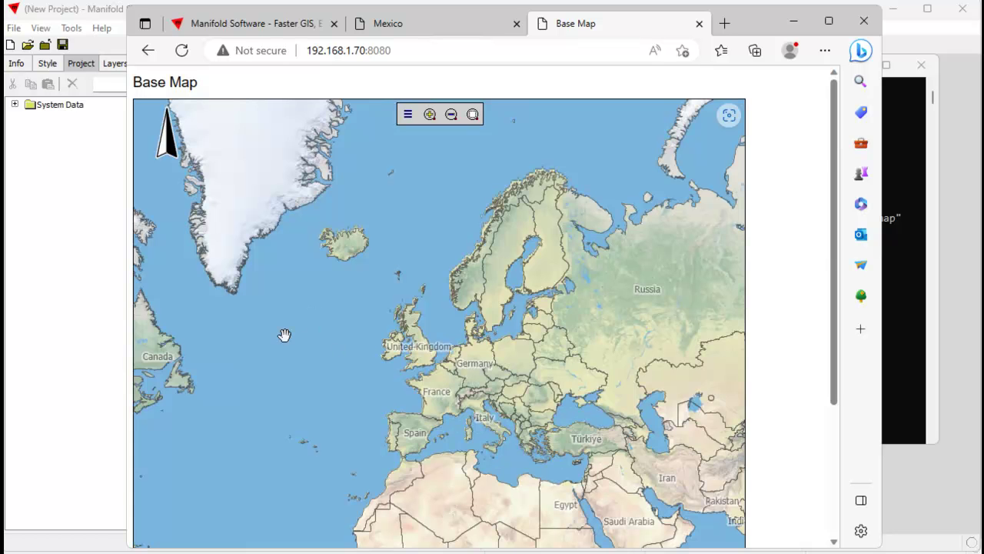
Step: Examine the served Base Map over North America, from the whole continent down to the southeastern United States, checking state lines, cities and terrain
left_click_drag(285, 335, 560, 269)
left_click_drag(318, 373, 365, 348)
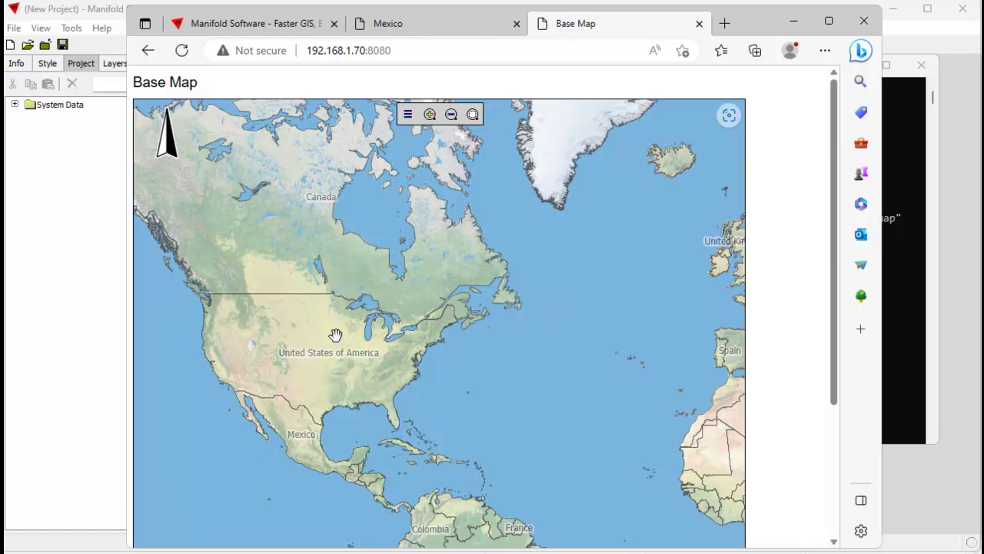
left_click_drag(342, 377, 336, 355)
scroll(336, 354, "up", 2)
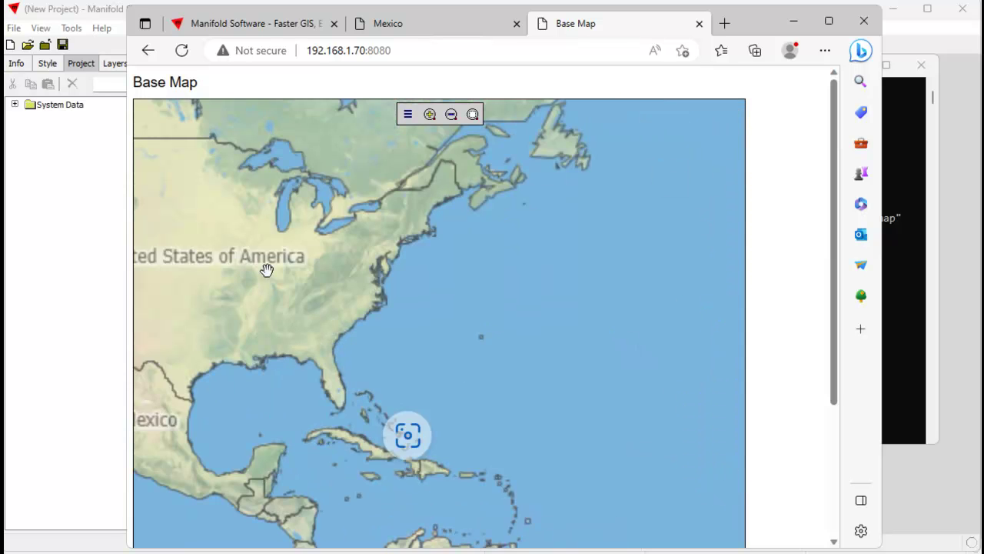
left_click_drag(264, 281, 400, 295)
scroll(401, 301, "up", 2)
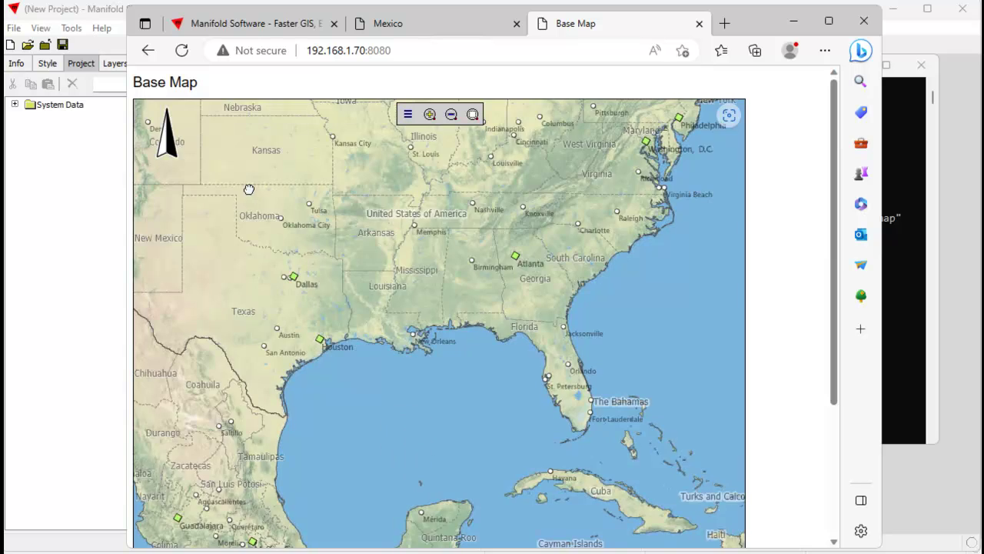
left_click_drag(246, 189, 349, 302)
scroll(562, 296, "up", 1)
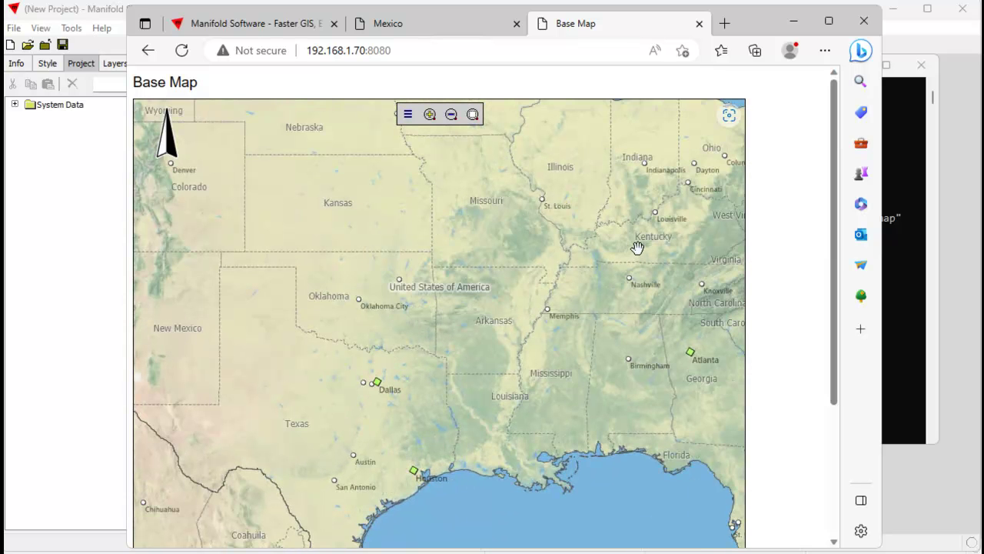
left_click_drag(630, 253, 450, 312)
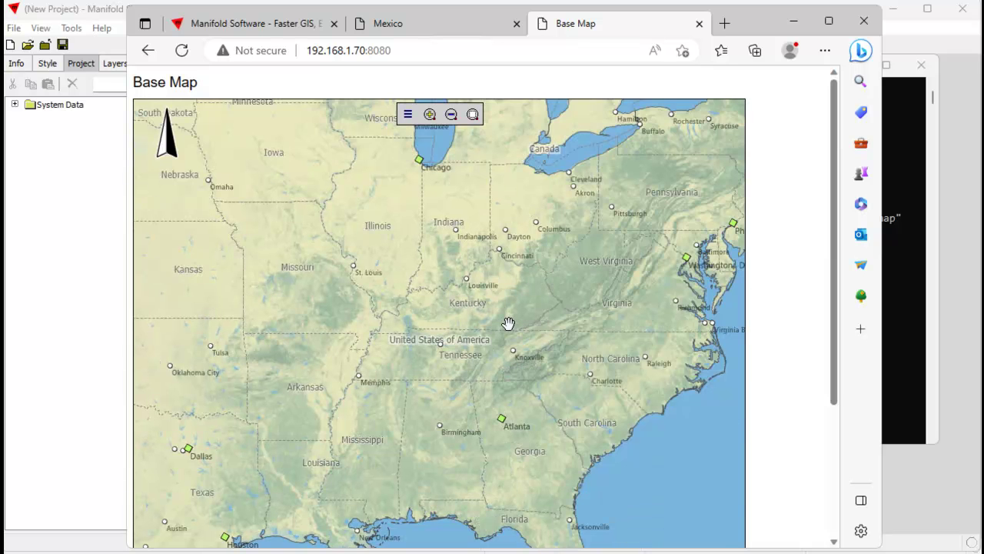
scroll(509, 324, "up", 1)
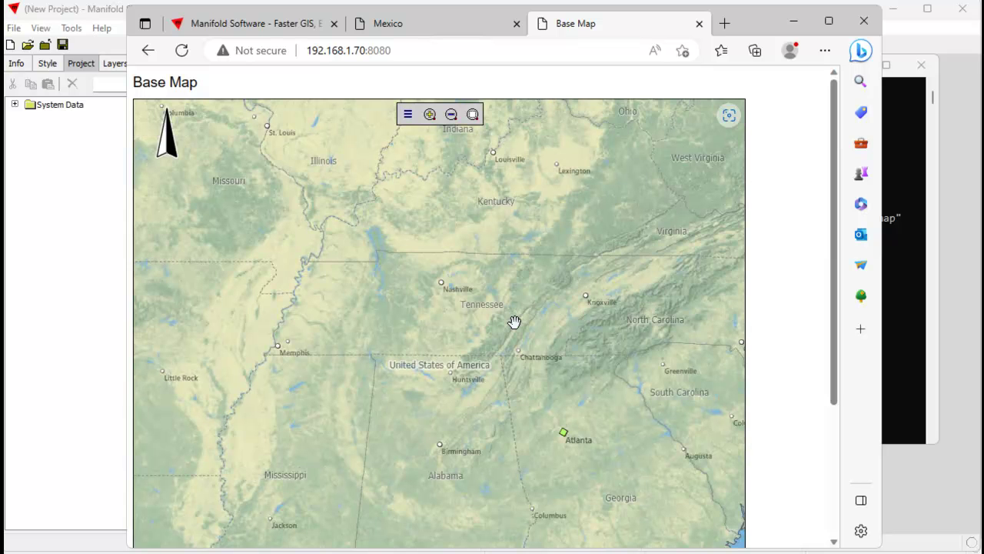
scroll(538, 338, "up", 1)
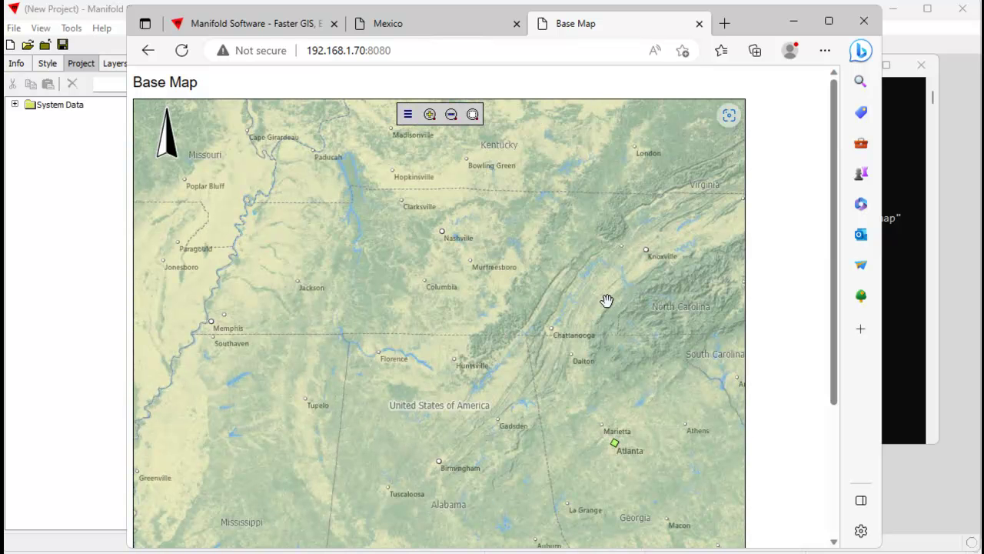
left_click_drag(606, 300, 502, 287)
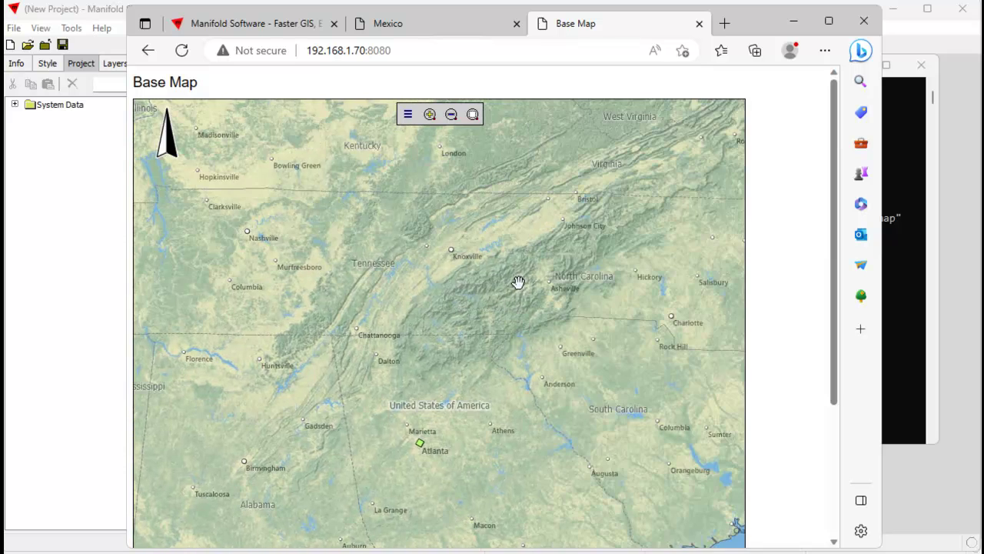
scroll(538, 285, "down", 2)
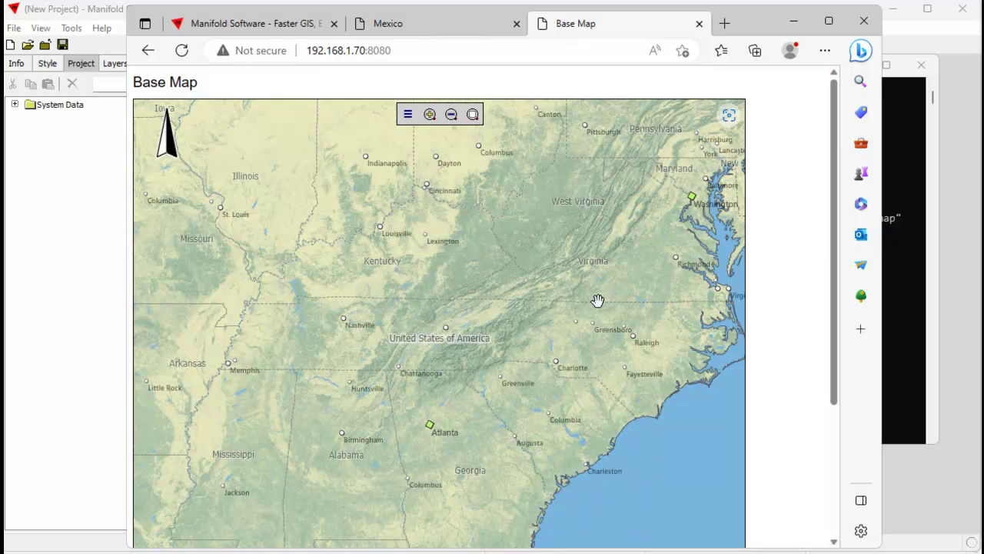
scroll(603, 312, "down", 2)
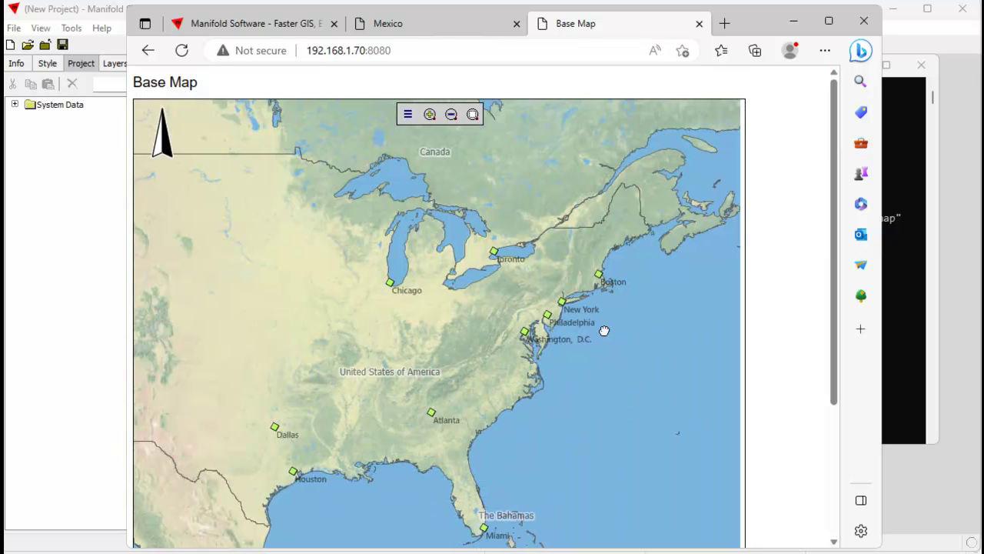
left_click_drag(604, 331, 459, 266)
scroll(527, 310, "down", 2)
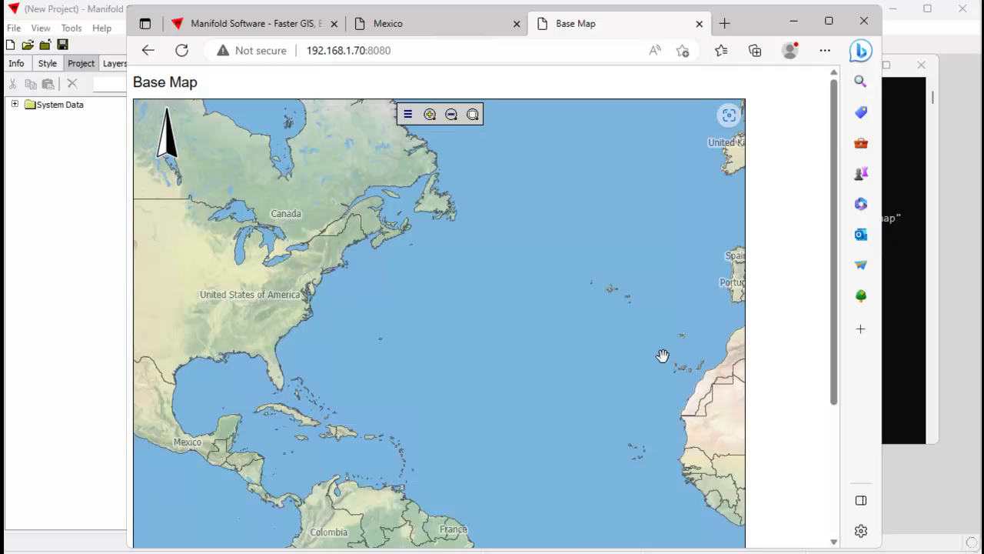
Step: Examine the served Base Map from North Africa and Europe across to India and China, checking city markers, labels, borders and terrain at several scales
left_click_drag(664, 356, 396, 283)
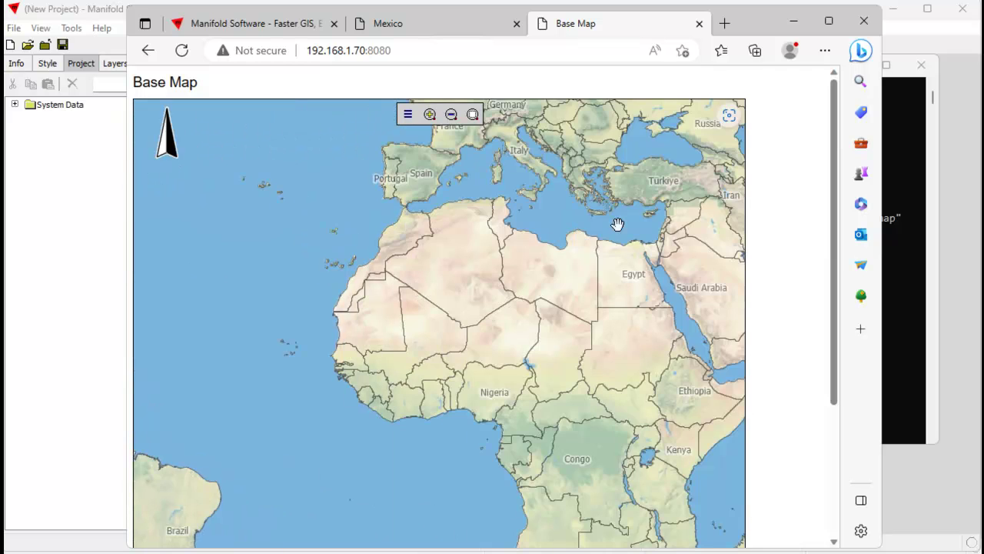
left_click_drag(592, 187, 406, 345)
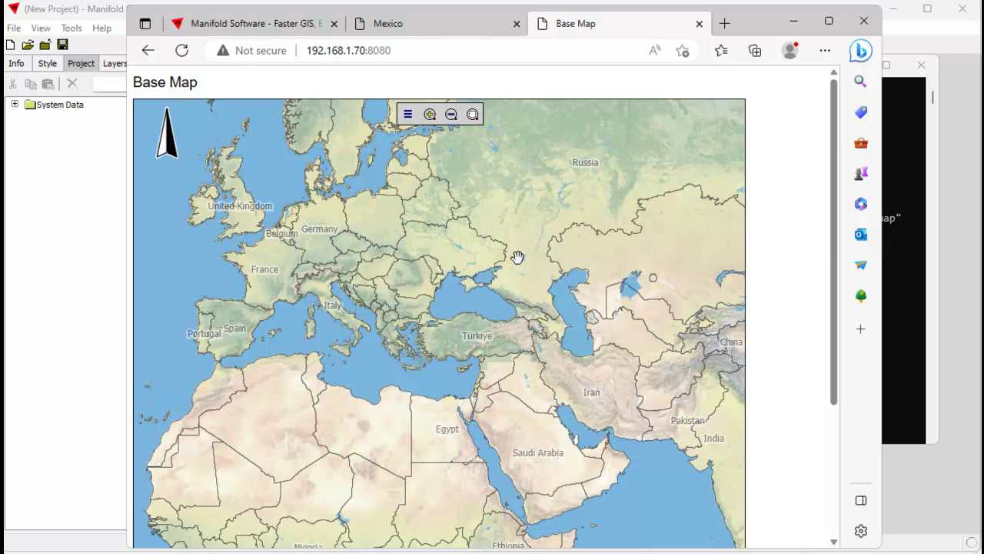
left_click_drag(631, 409, 407, 346)
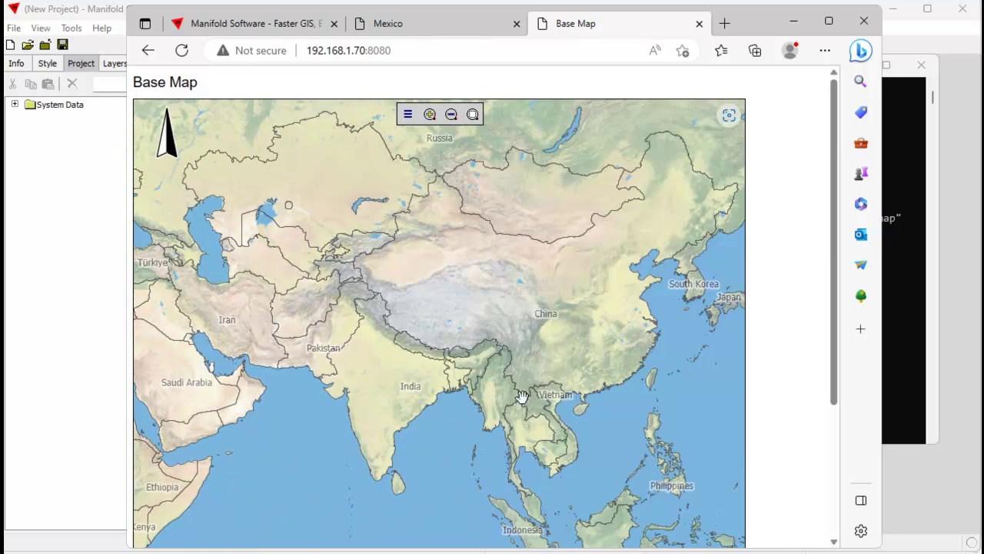
scroll(538, 307, "up", 3)
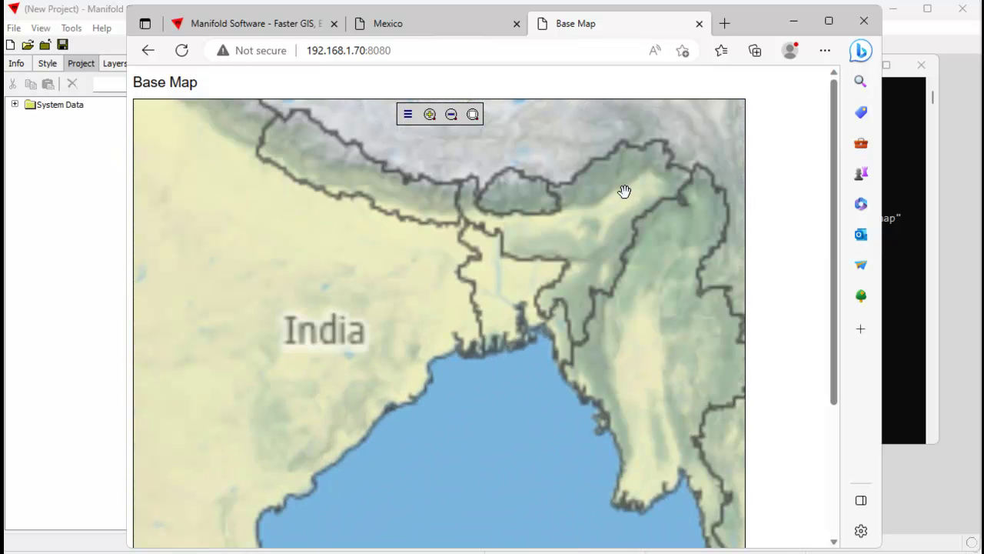
scroll(466, 264, "down", 2)
left_click_drag(466, 263, 443, 344)
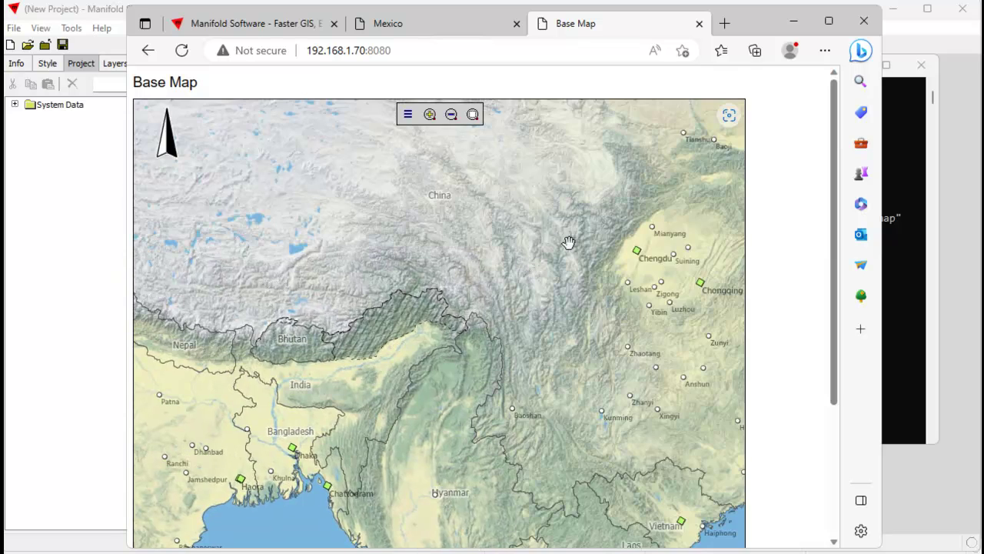
scroll(569, 245, "down", 1)
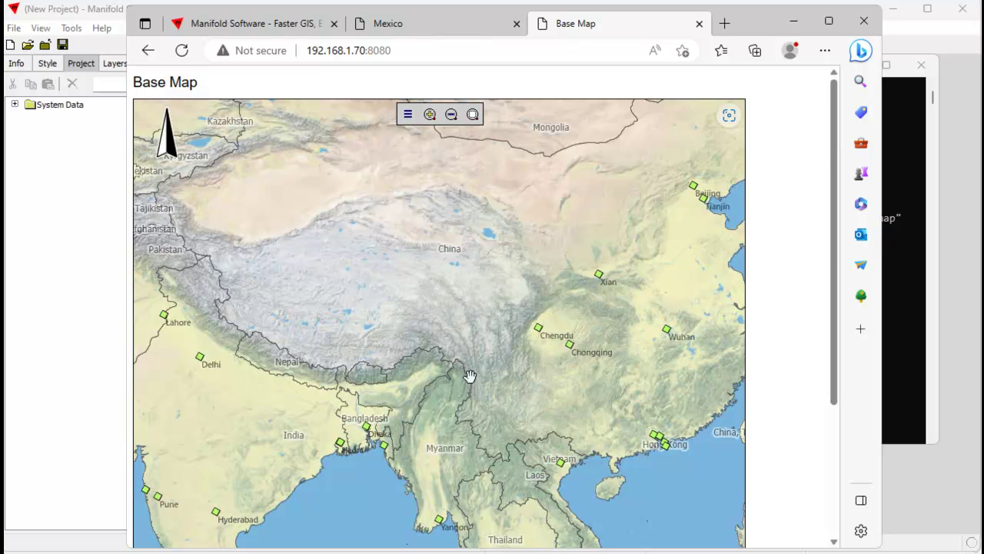
left_click_drag(468, 380, 423, 301)
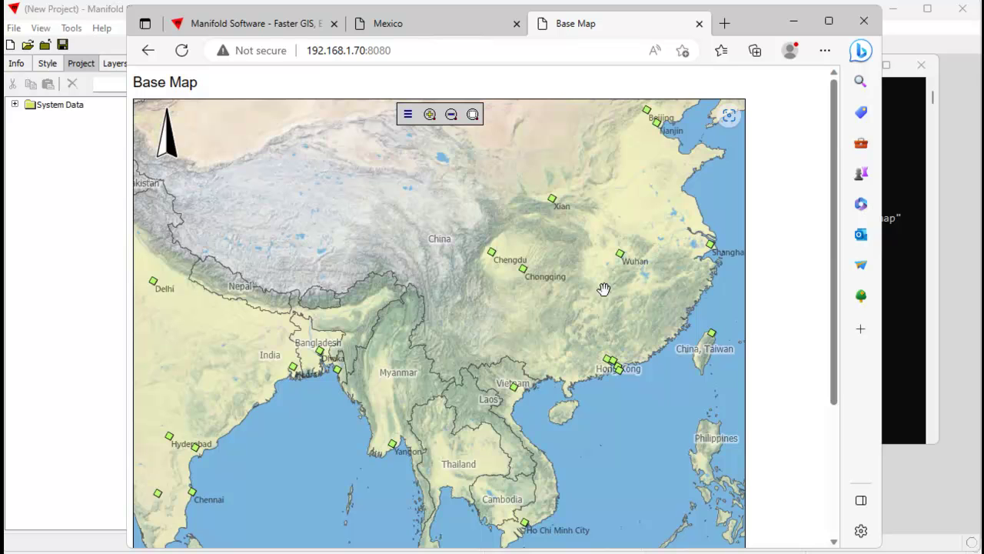
scroll(449, 315, "down", 1)
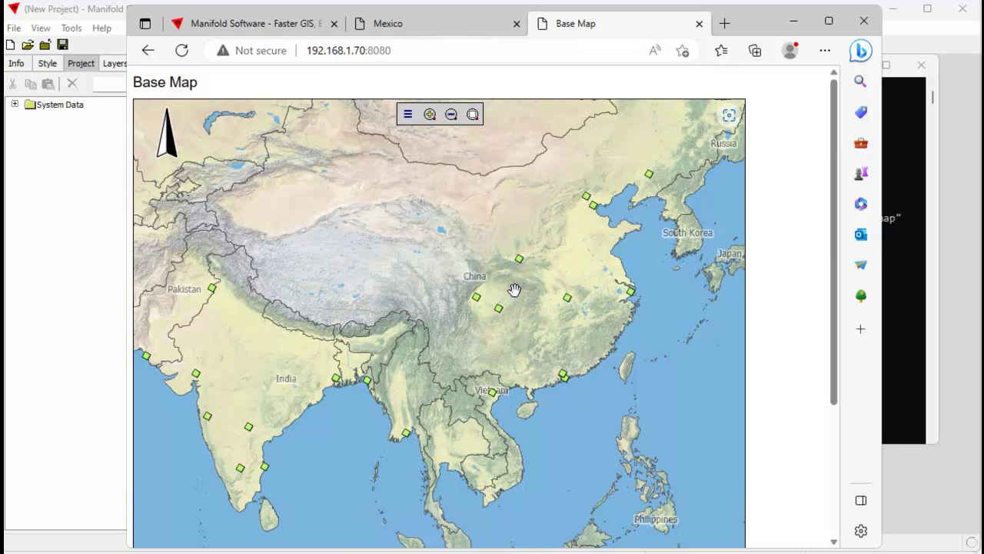
left_click_drag(483, 345, 513, 263)
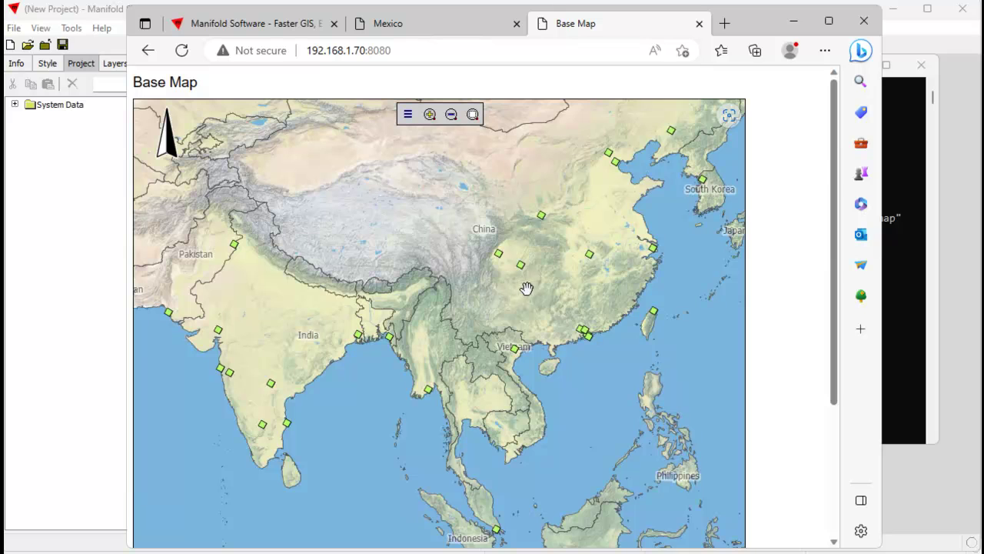
left_click(520, 264)
left_click(589, 253)
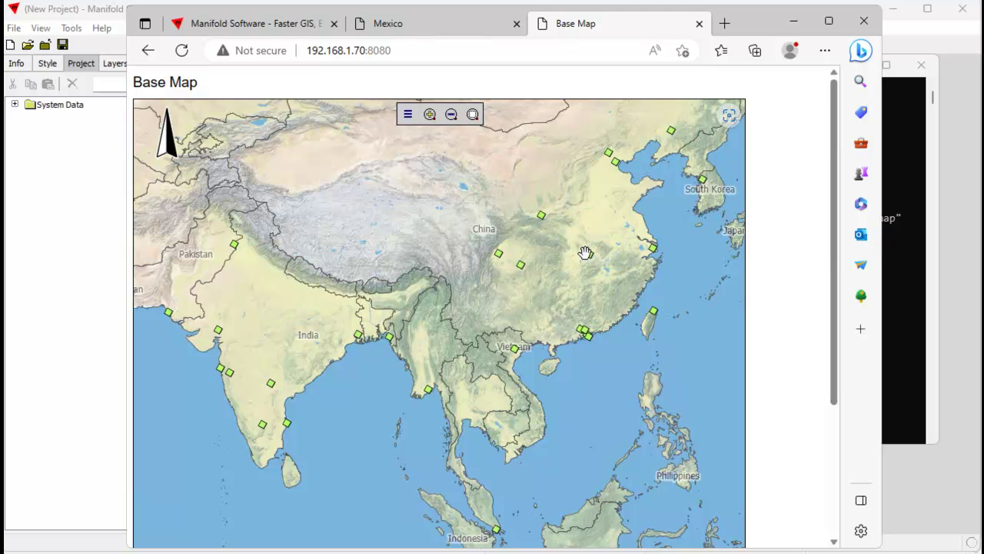